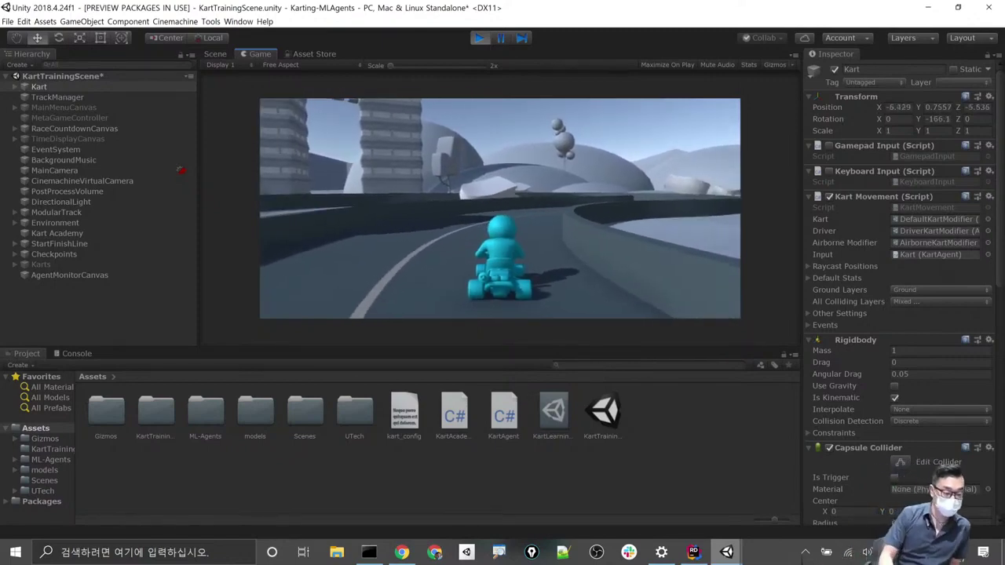
- Show the Kart track in Scene view and frame the kart up close
key(ctrl+1)
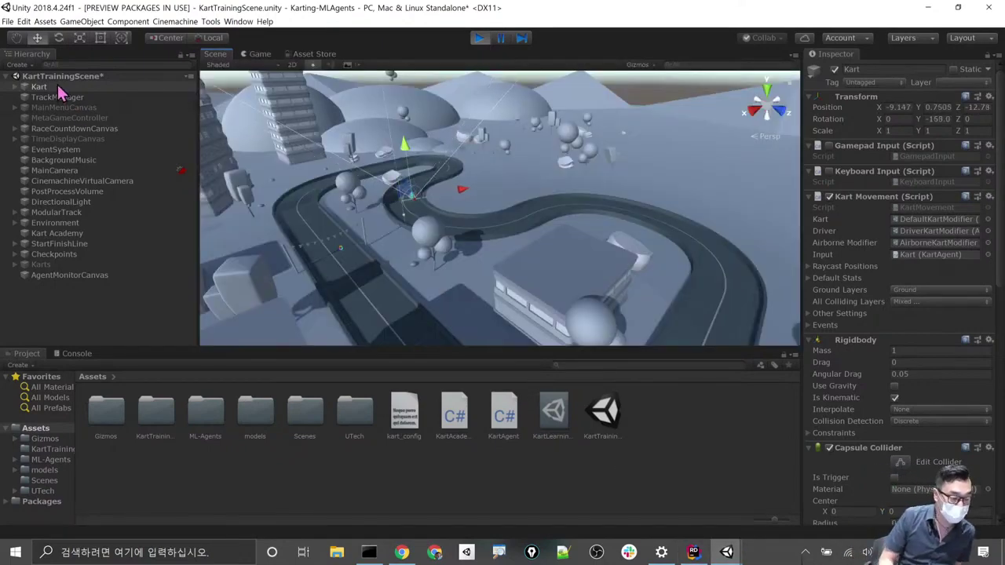
double_click(79, 90)
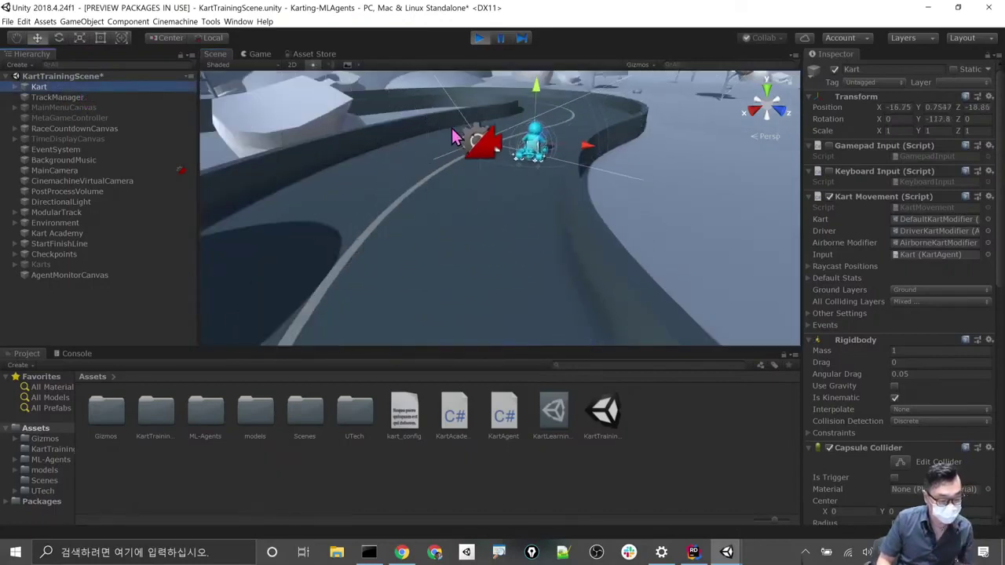
scroll(425, 253, down, 5)
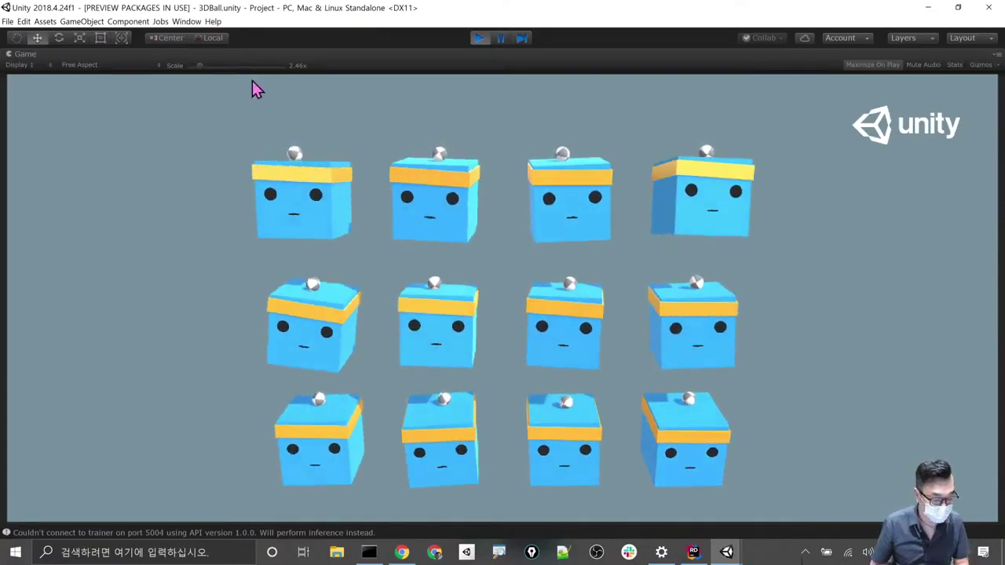
- Stop the running 3DBall scene and bring the training log window forward
click(479, 35)
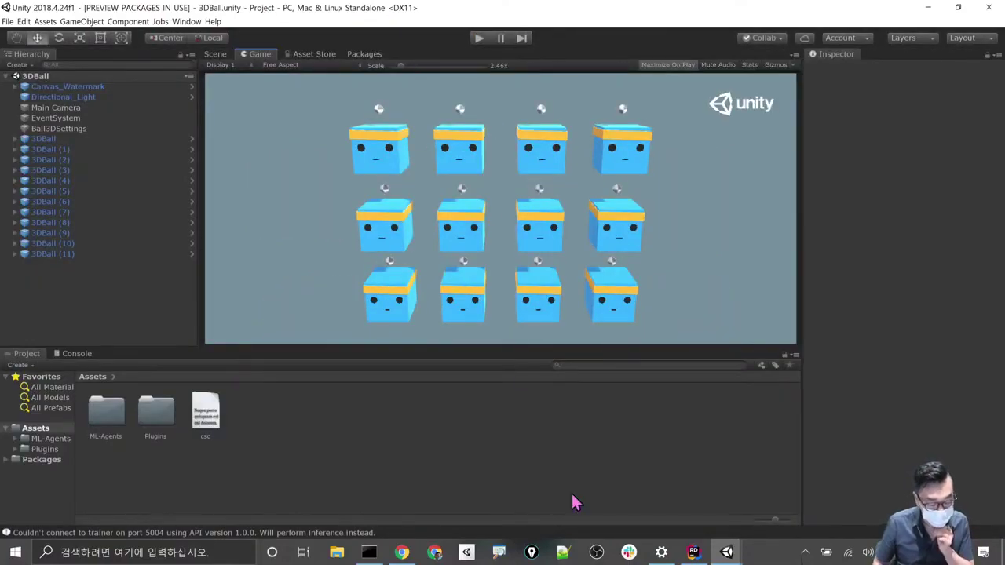
click(382, 555)
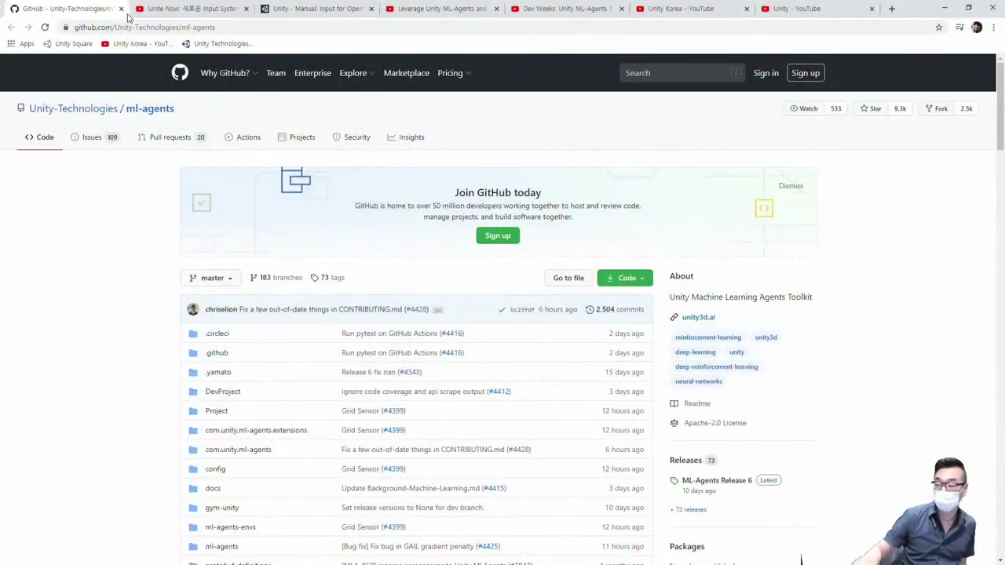
- Scroll through the ml-agents README down to the releases table
scroll(78, 354, down, 10)
scroll(86, 310, down, 6)
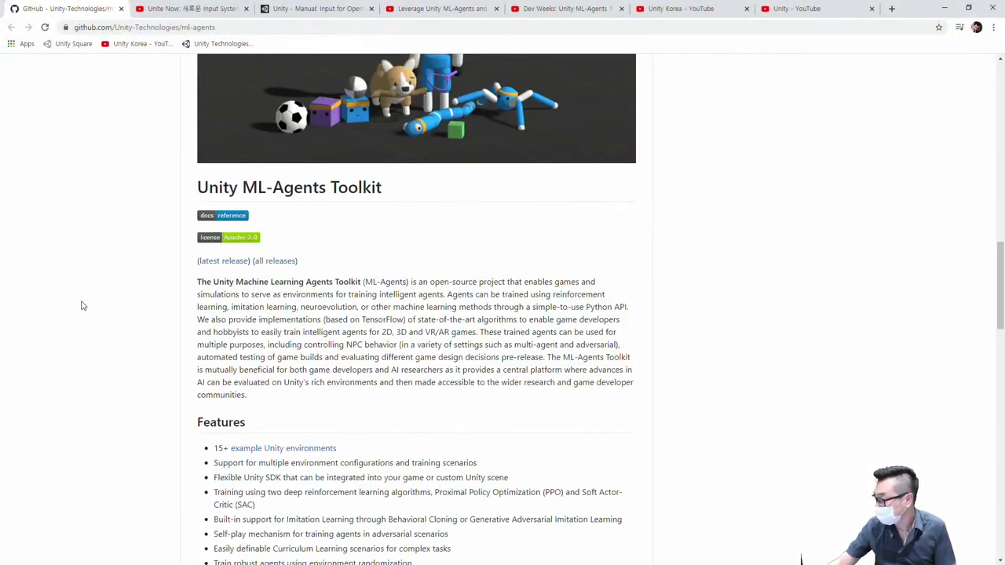
scroll(81, 305, down, 1)
scroll(76, 296, down, 1)
scroll(83, 291, down, 2)
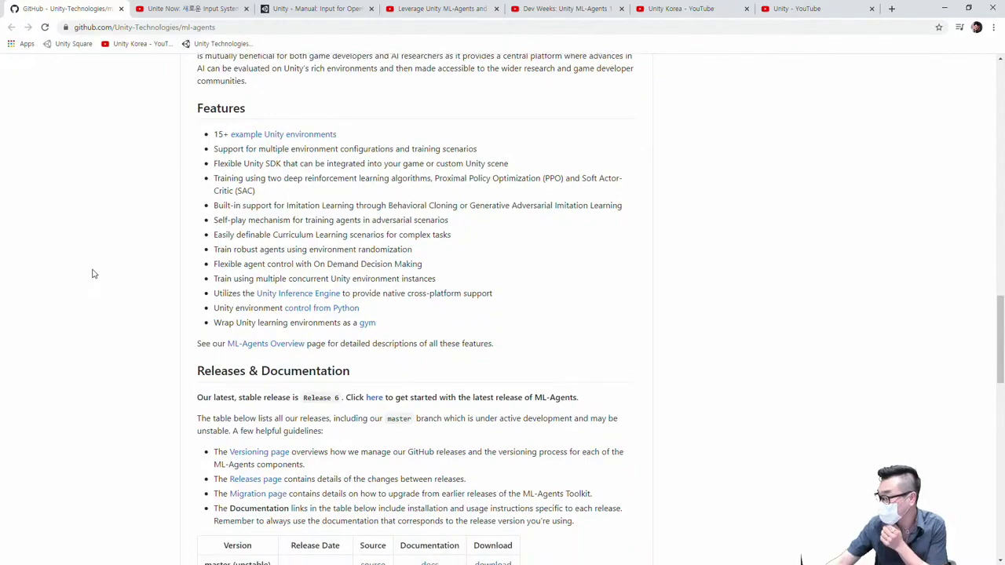
scroll(197, 209, down, 1)
scroll(152, 260, down, 1)
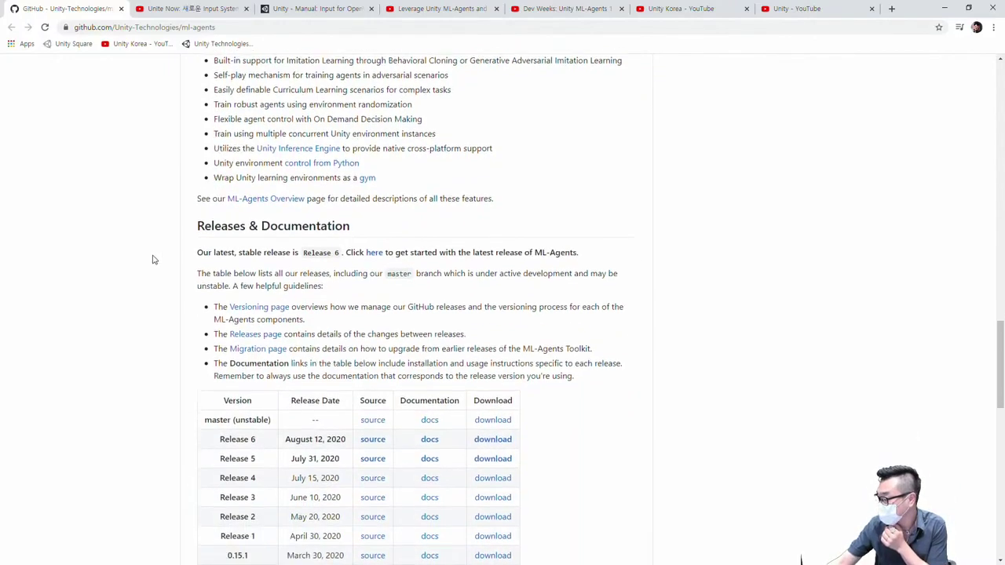
scroll(152, 258, down, 3)
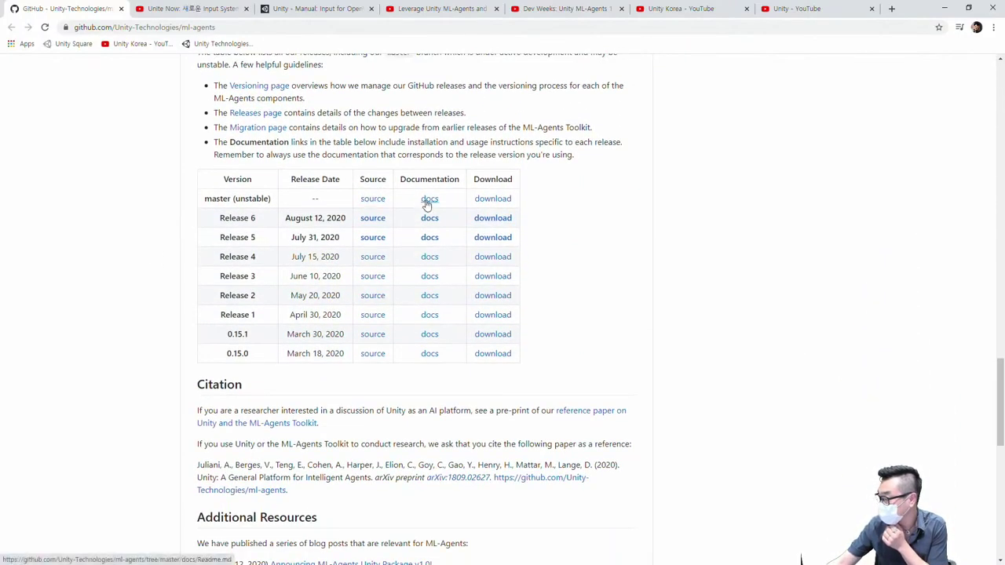
scroll(137, 292, down, 1)
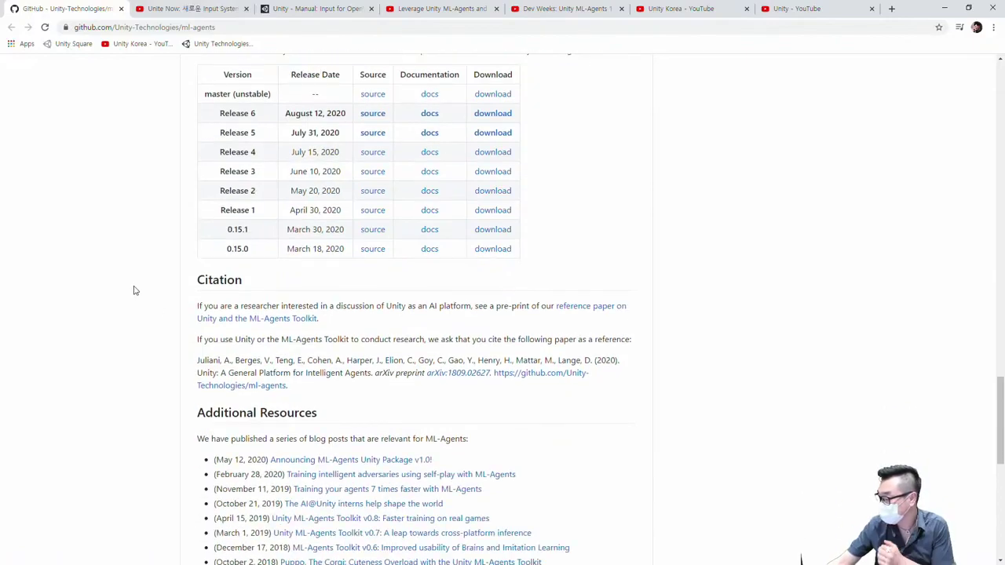
scroll(162, 283, up, 2)
scroll(158, 278, up, 5)
scroll(157, 278, up, 7)
scroll(157, 278, up, 3)
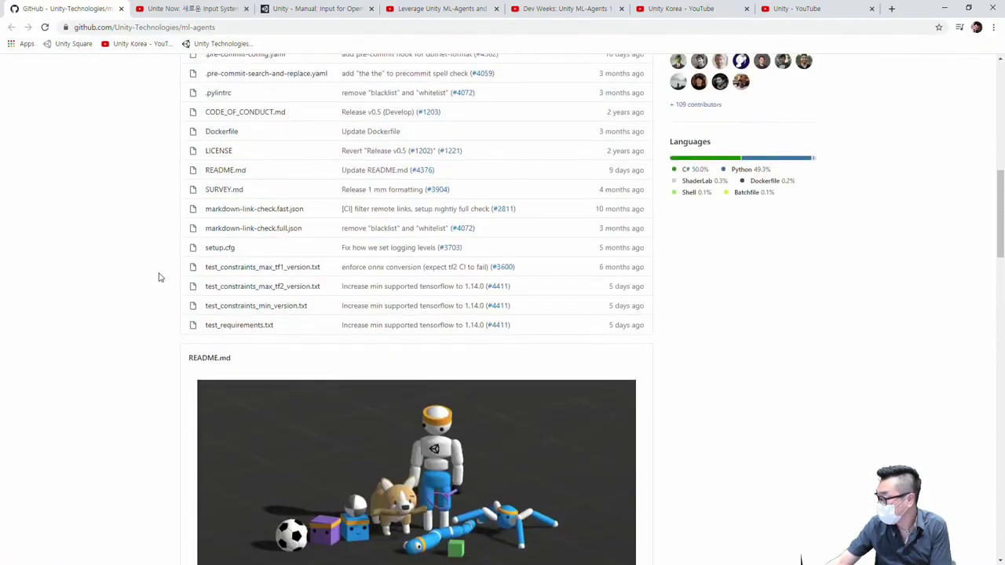
scroll(157, 278, down, 10)
scroll(526, 378, down, 3)
scroll(525, 378, down, 3)
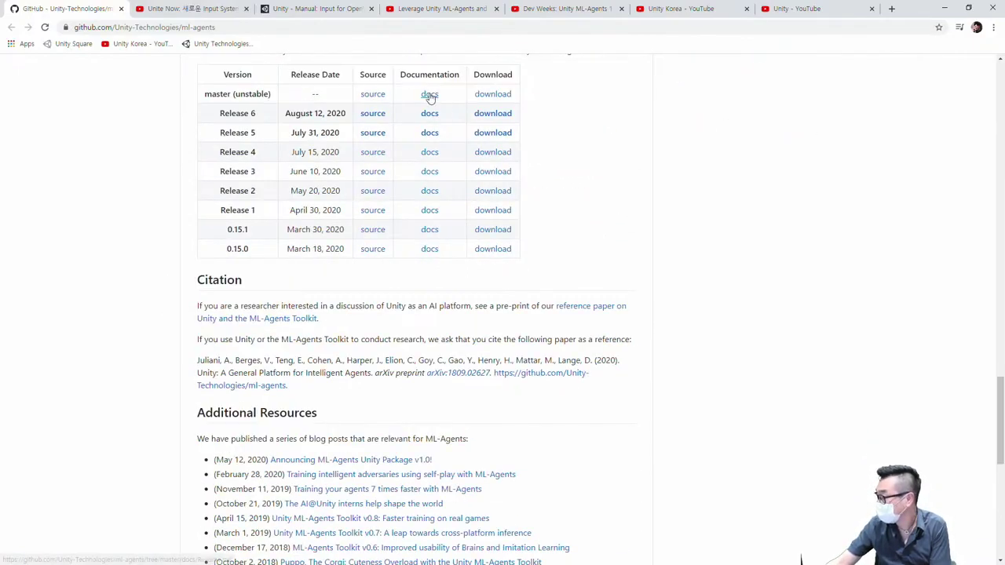
- Open the master-branch ML-Agents Toolkit Documentation and browse through it
click(429, 96)
scroll(108, 243, down, 3)
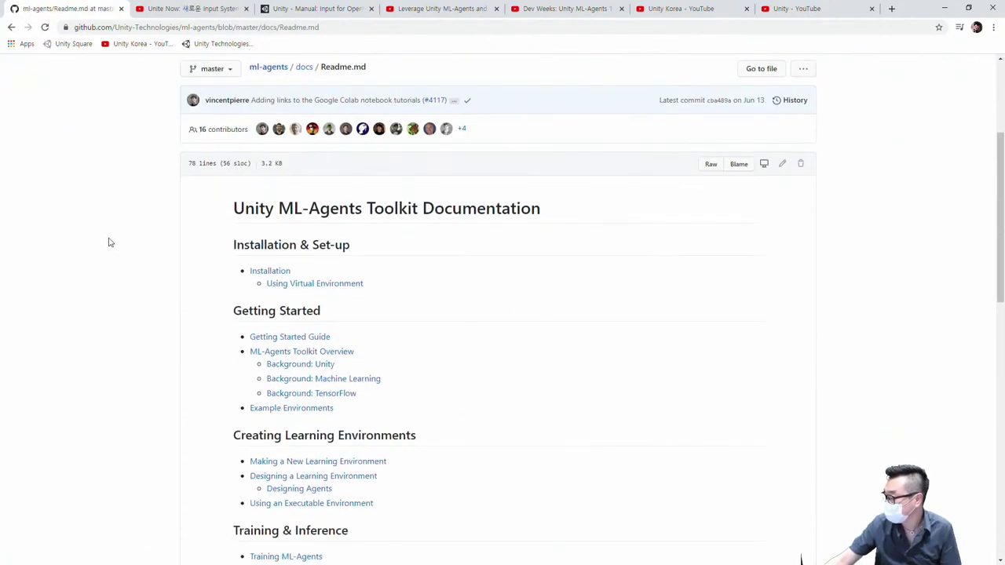
scroll(105, 237, down, 3)
scroll(233, 217, up, 2)
scroll(206, 256, down, 3)
scroll(193, 240, down, 1)
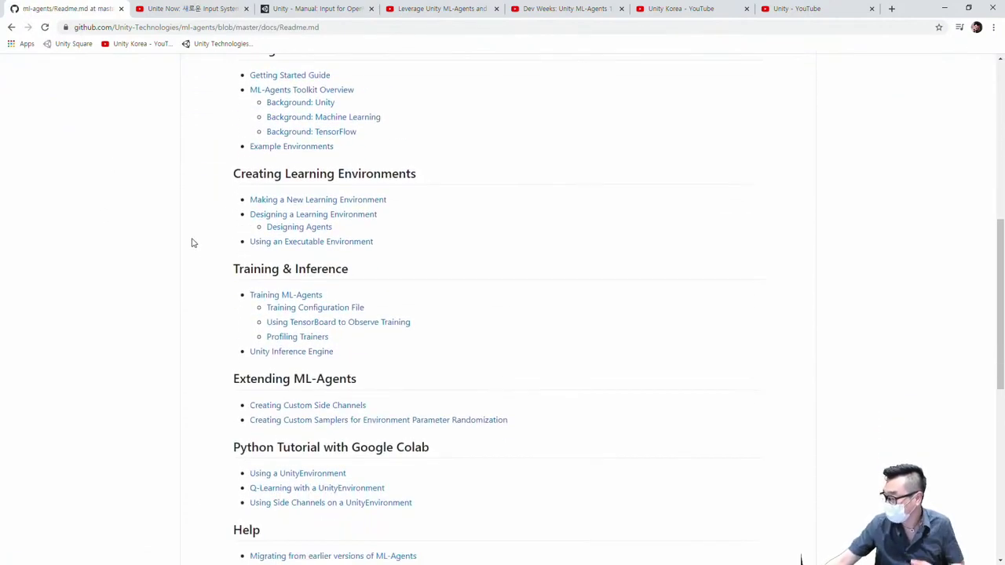
scroll(206, 267, down, 2)
scroll(208, 271, up, 7)
scroll(208, 270, up, 2)
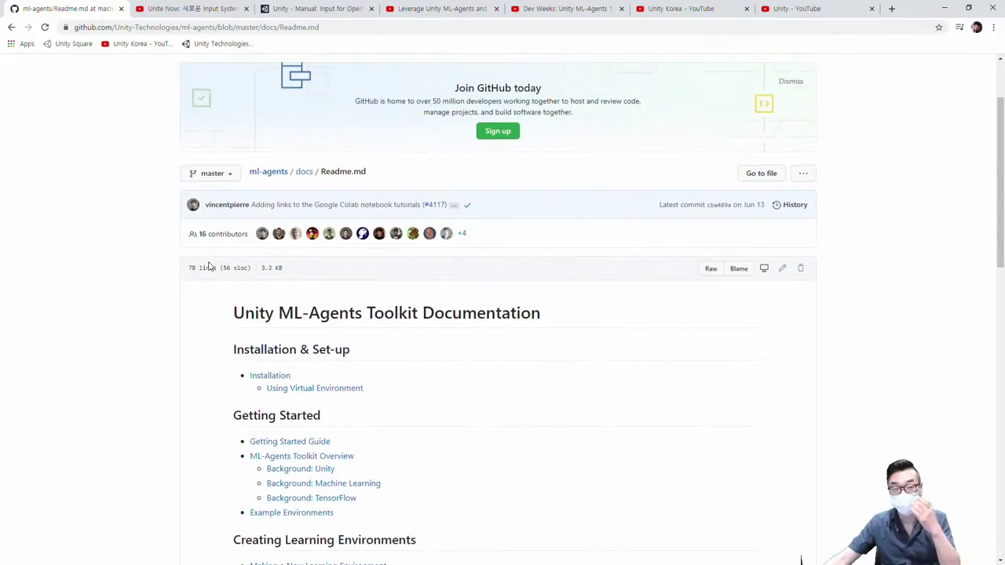
scroll(208, 271, down, 2)
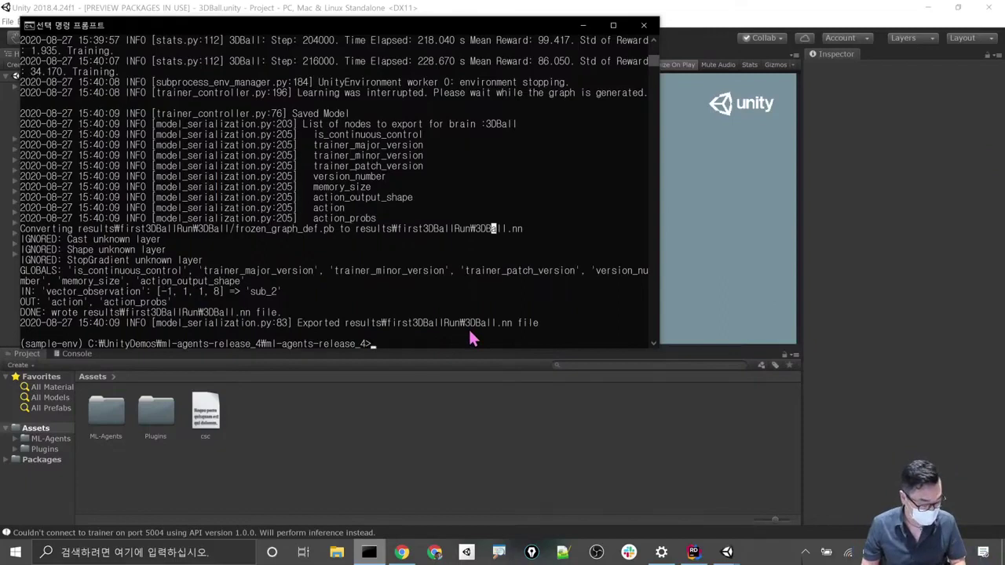
- Rerun the first3DBallRun mlagents-learn command and play the 3DBall scene in Unity to train
key(Up)
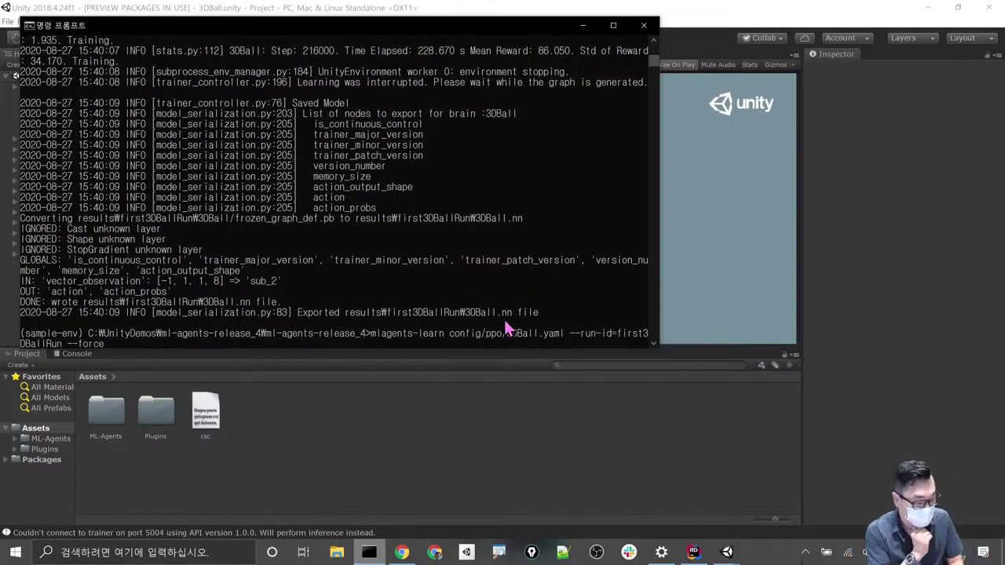
key(Return)
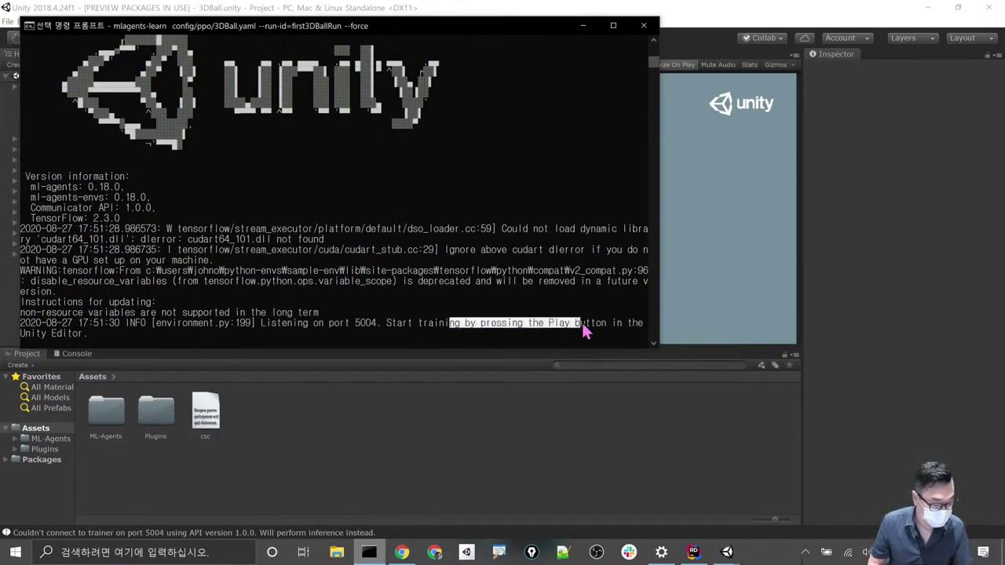
click(703, 23)
click(479, 37)
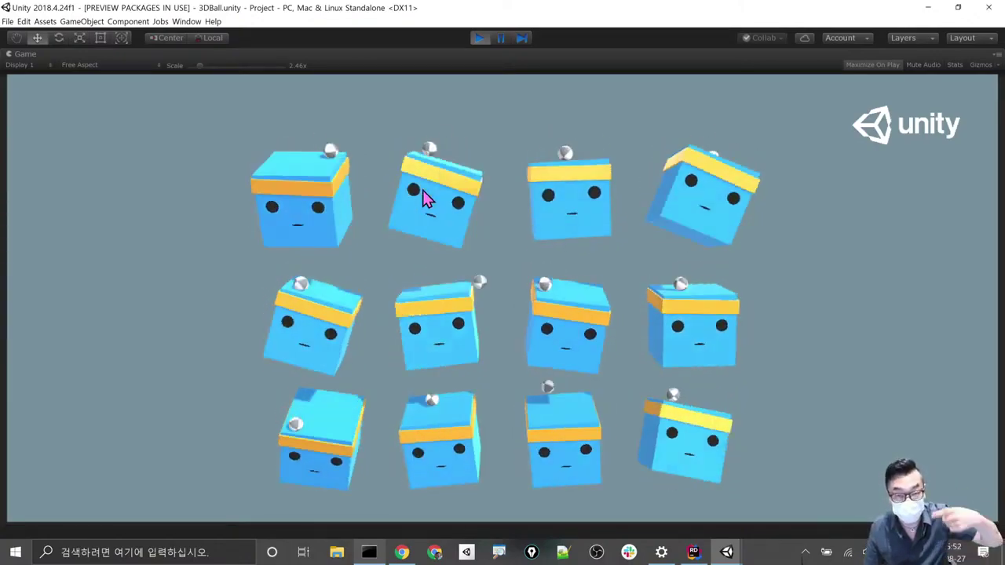
- Show Ball3DAgent.cs in Rider and highlight the CollectObservations body, lines 21–25
click(695, 550)
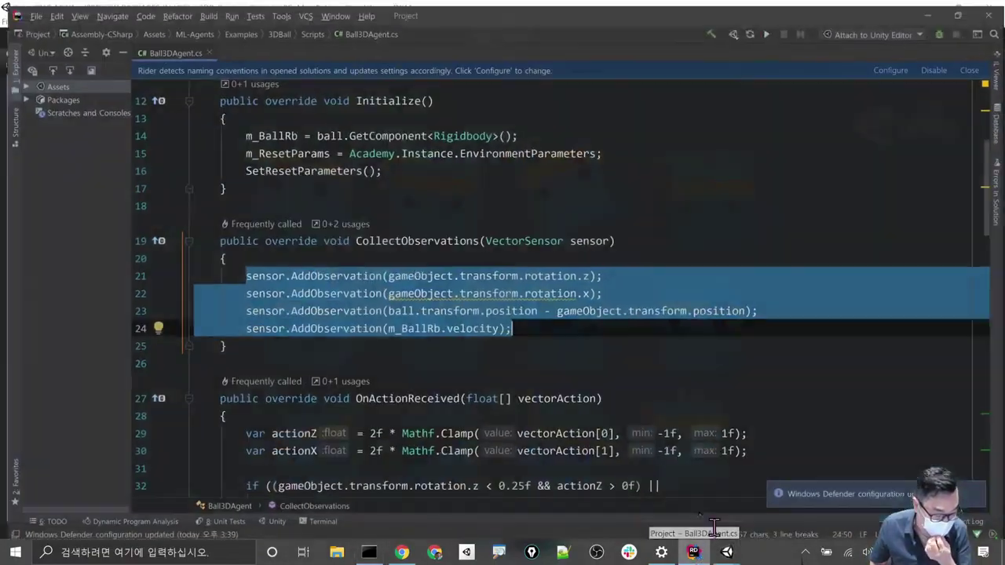
click(395, 227)
scroll(471, 259, up, 2)
scroll(552, 283, down, 2)
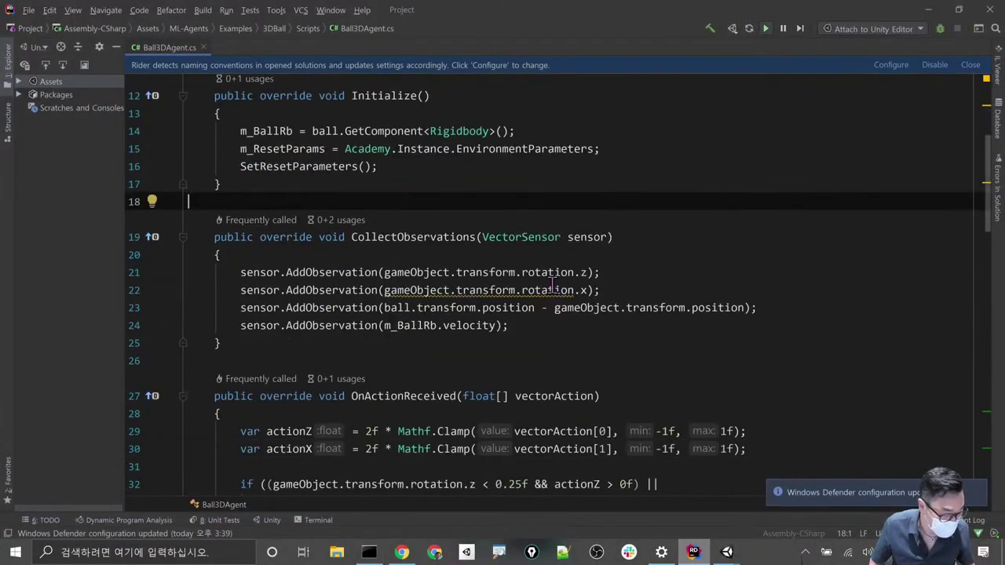
drag(536, 339, 152, 281)
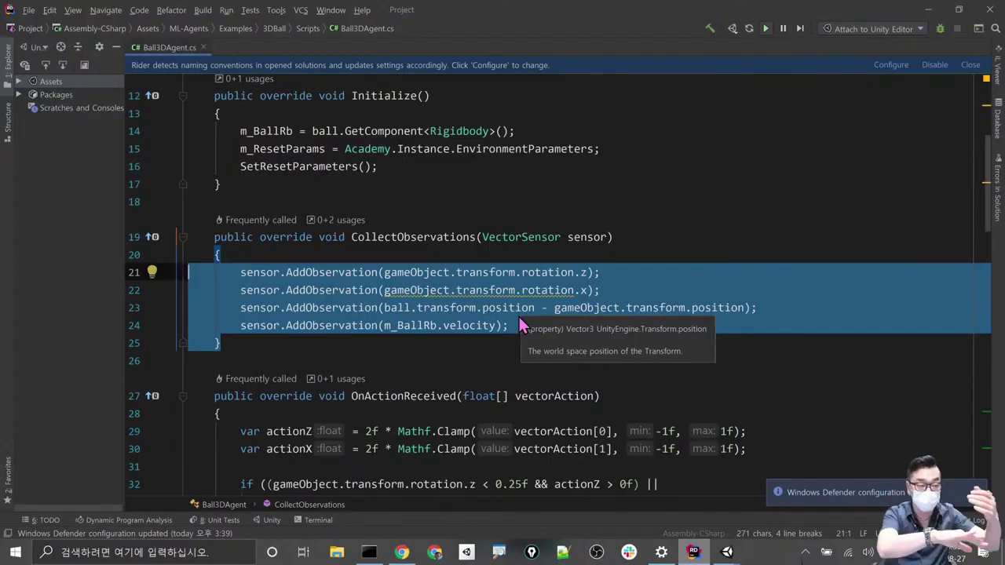
- Deselect the observations and scroll down to the OnActionReceived reward logic
click(335, 350)
scroll(336, 343, down, 1)
scroll(356, 295, down, 3)
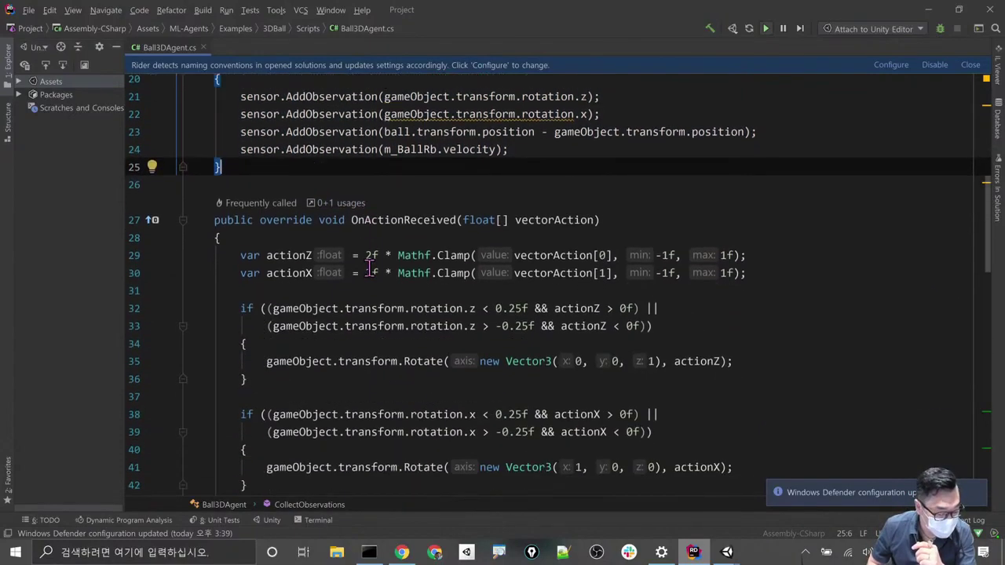
scroll(377, 282, up, 3)
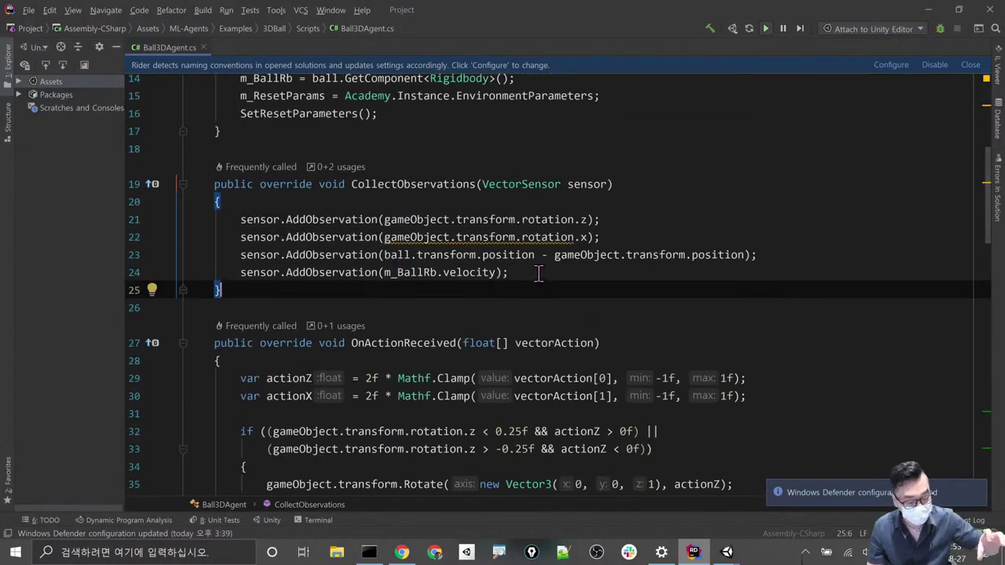
scroll(538, 272, down, 2)
scroll(439, 243, down, 2)
scroll(349, 213, down, 1)
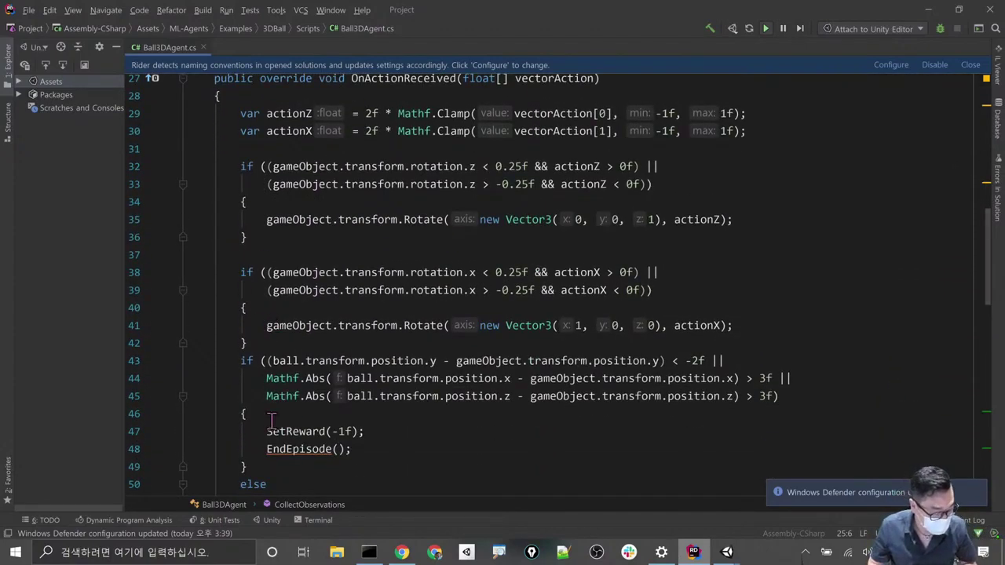
scroll(311, 293, down, 1)
click(270, 307)
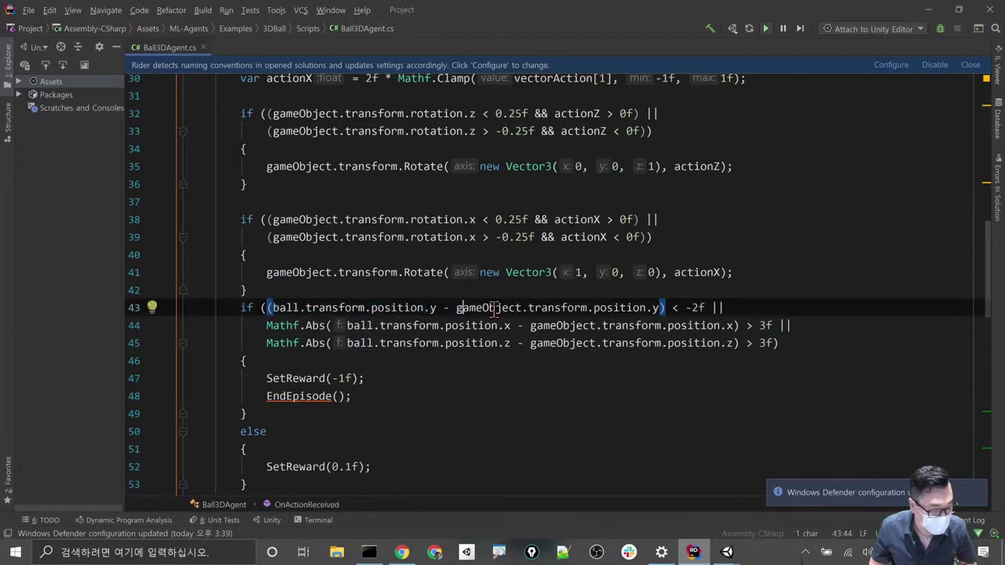
drag(457, 307, 641, 307)
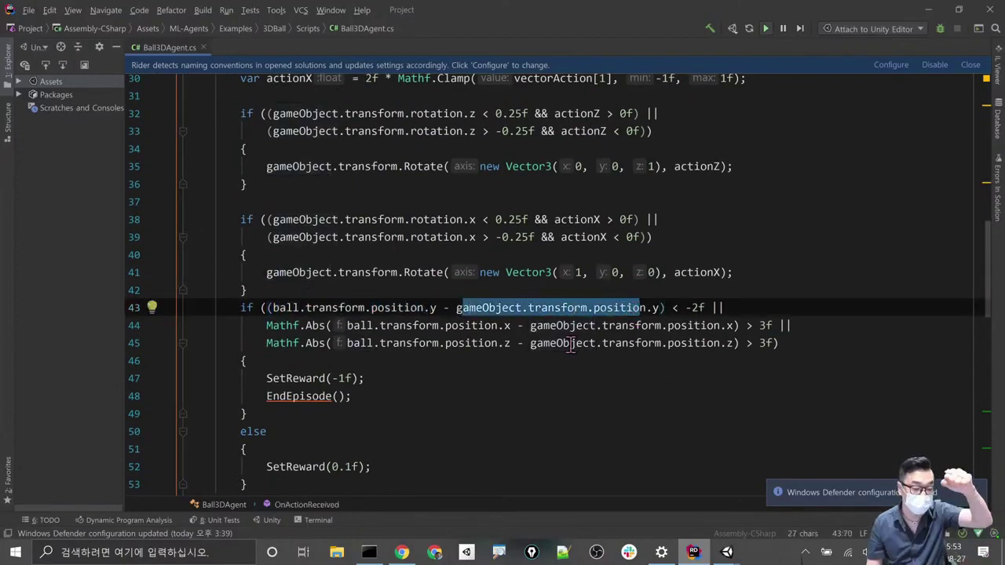
drag(265, 380, 370, 379)
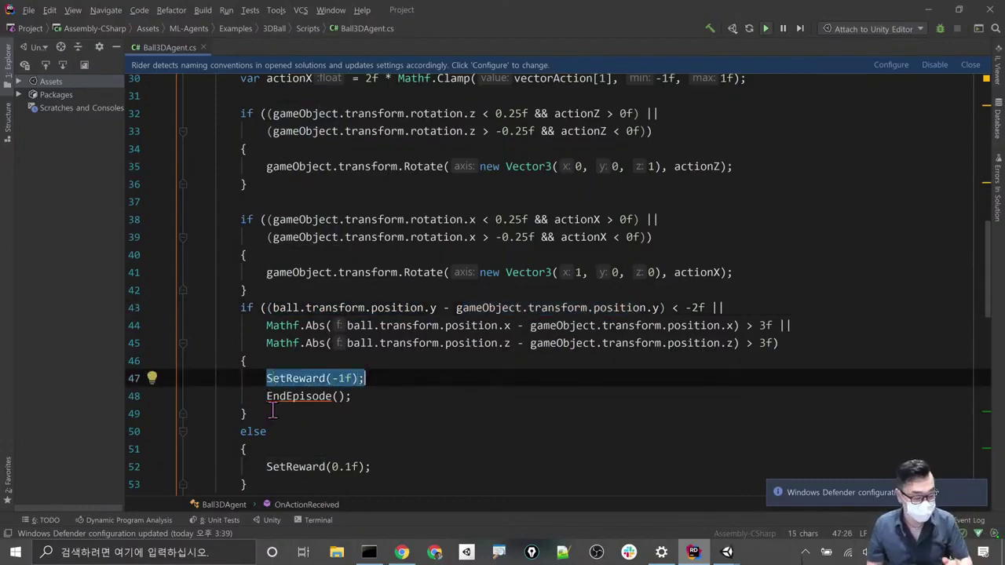
scroll(273, 412, down, 2)
drag(265, 360, 369, 362)
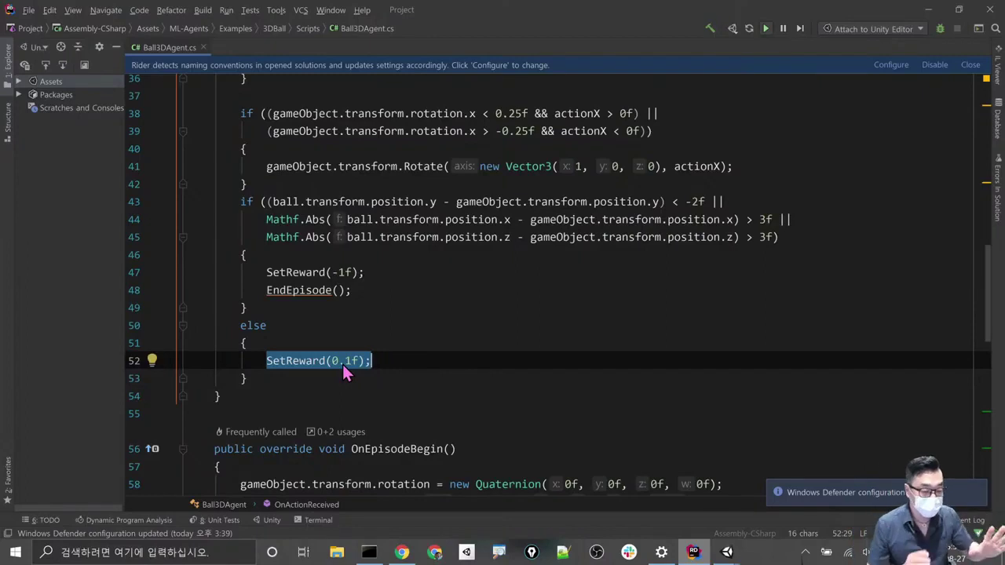
click(341, 323)
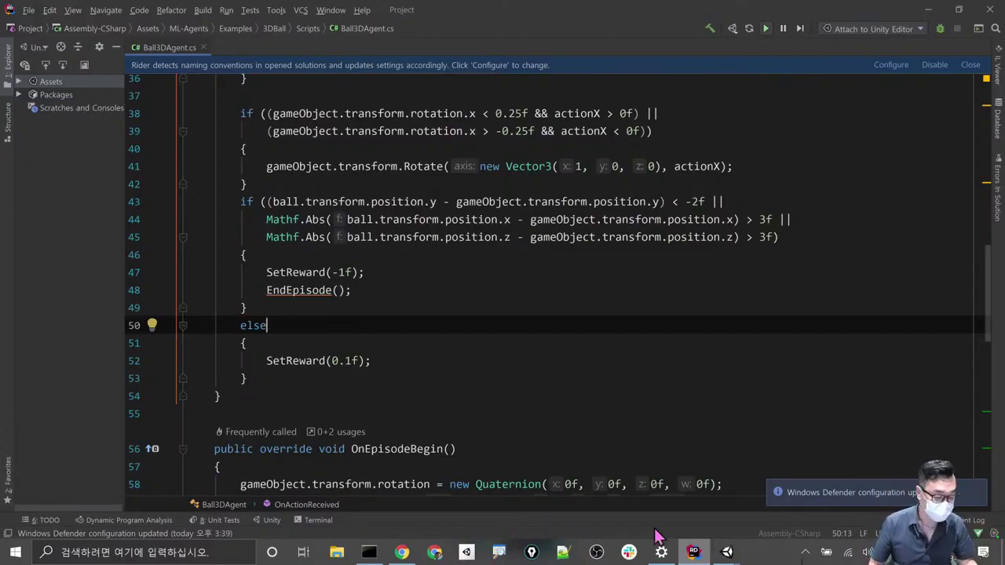
mouse_move(724, 553)
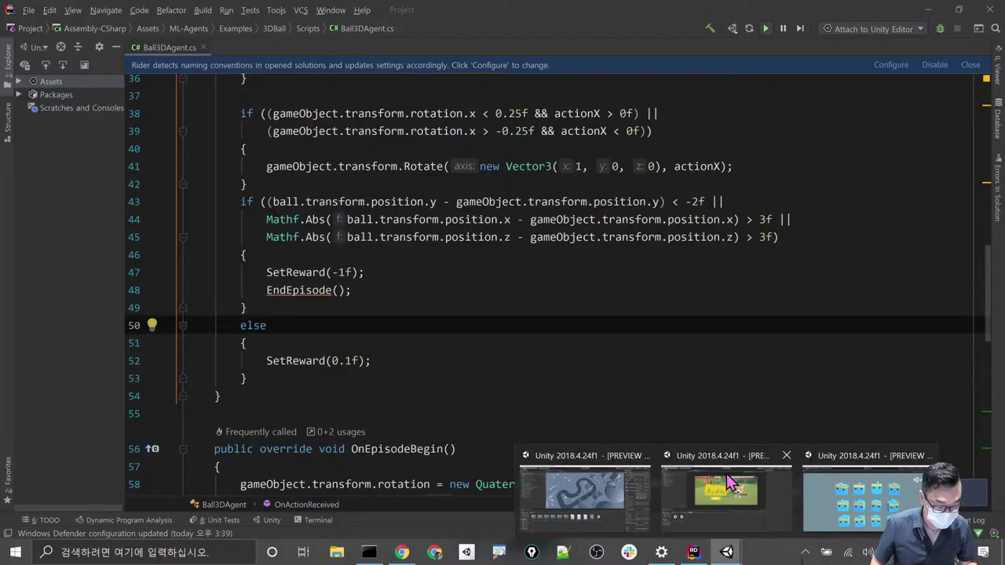
- Watch the 3DBall agents balance their balls, then stop play mode
click(837, 503)
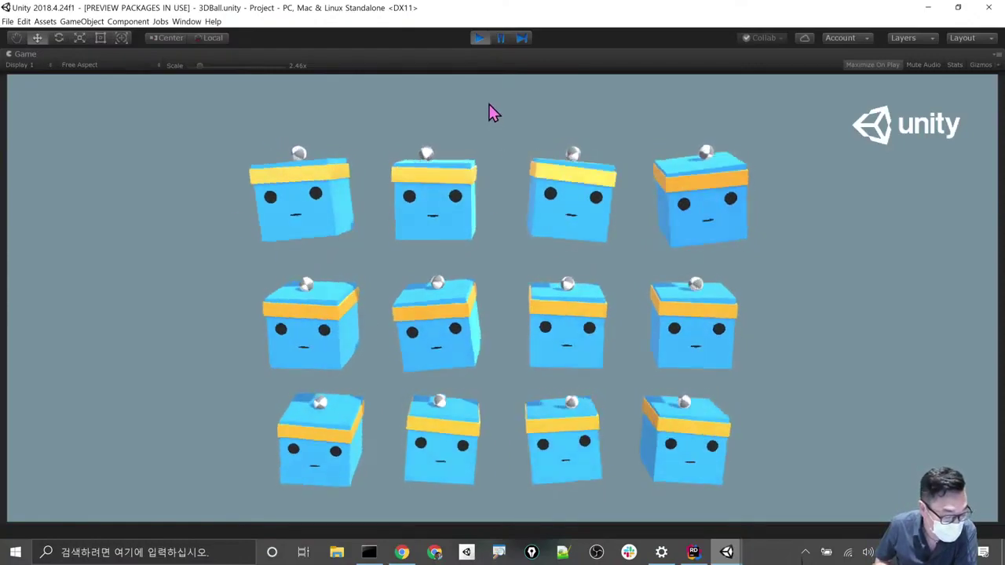
click(480, 40)
- Mark the exported 3DBall.nn path in the console, then play the 3DBall scene in Unity
click(369, 552)
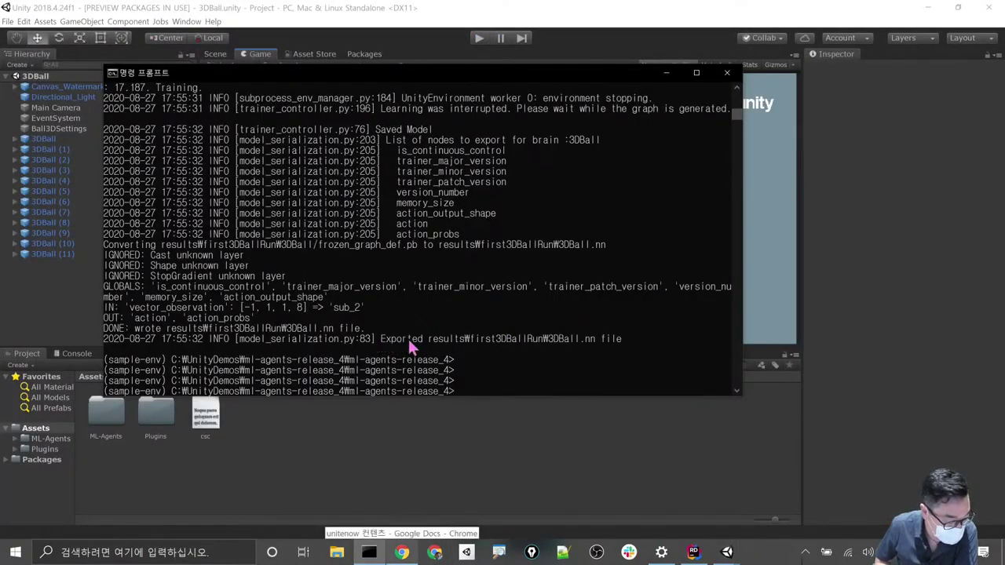
drag(382, 339, 596, 340)
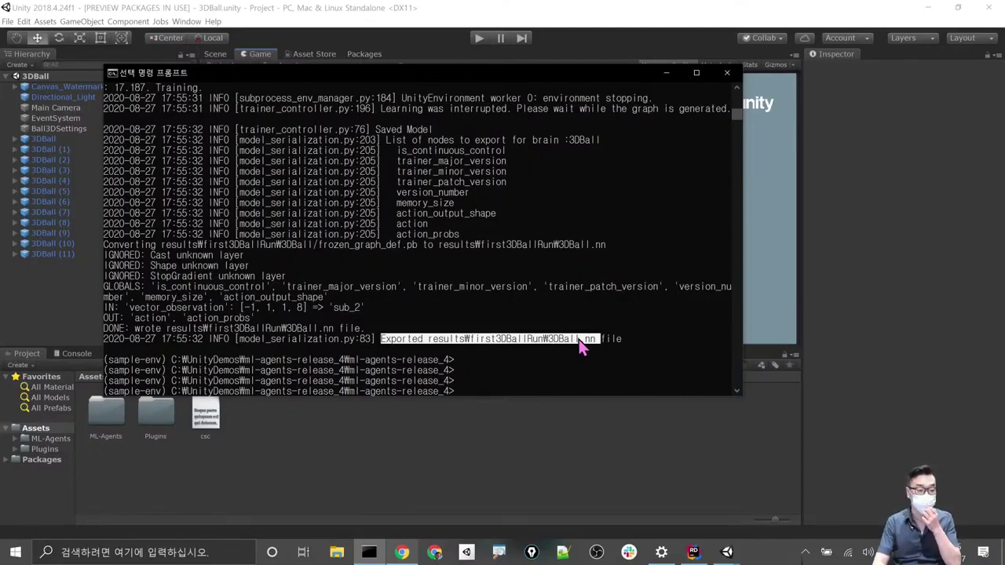
click(486, 9)
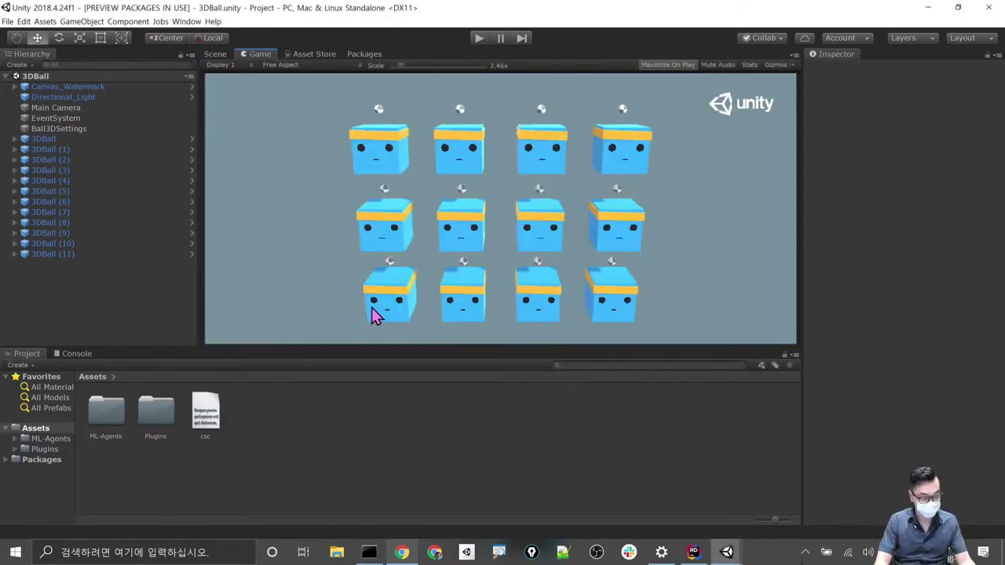
key(alt+Tab)
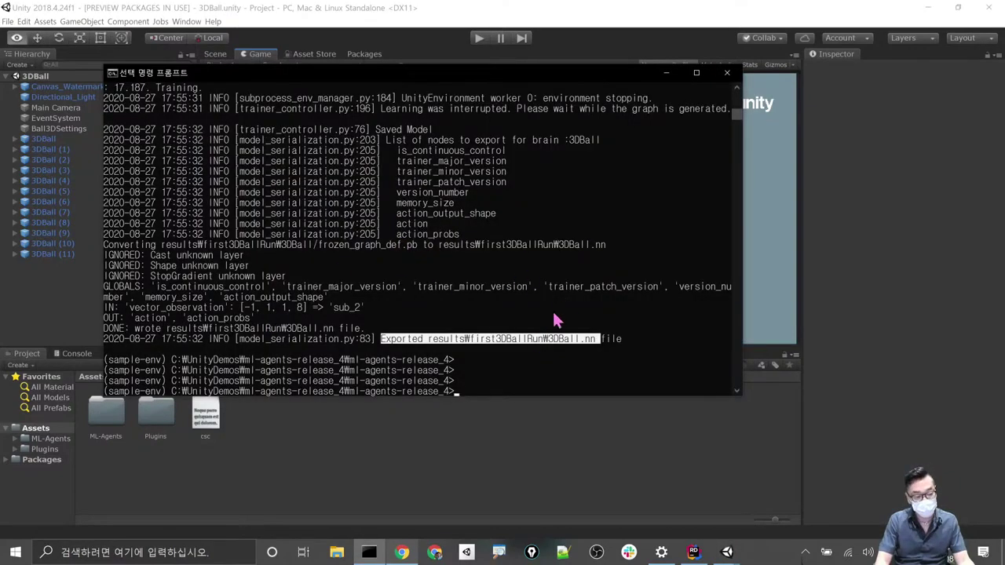
click(471, 44)
click(480, 38)
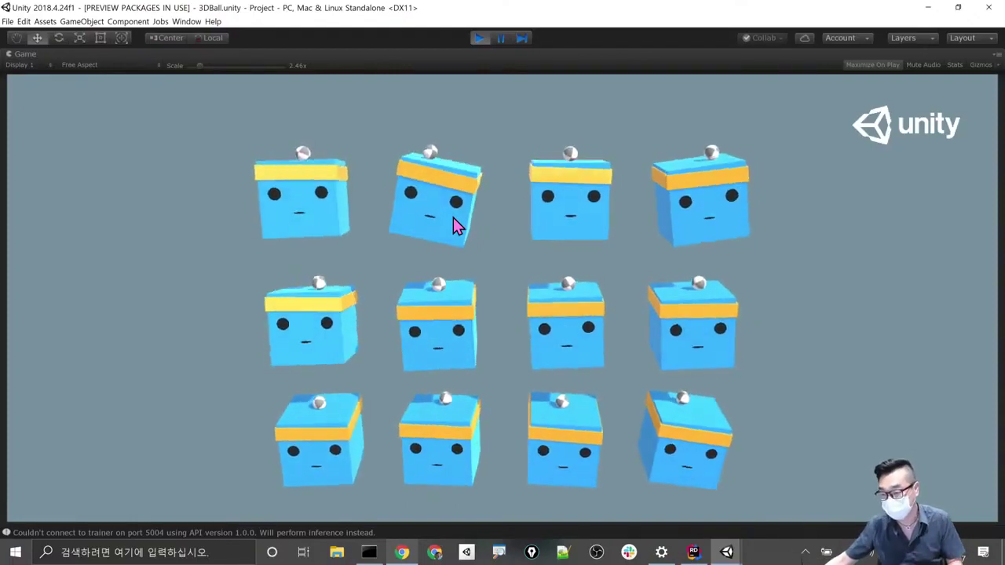
- Filter the ML-Agents folder to Scene assets, then open and play WalkerDynamic
click(479, 38)
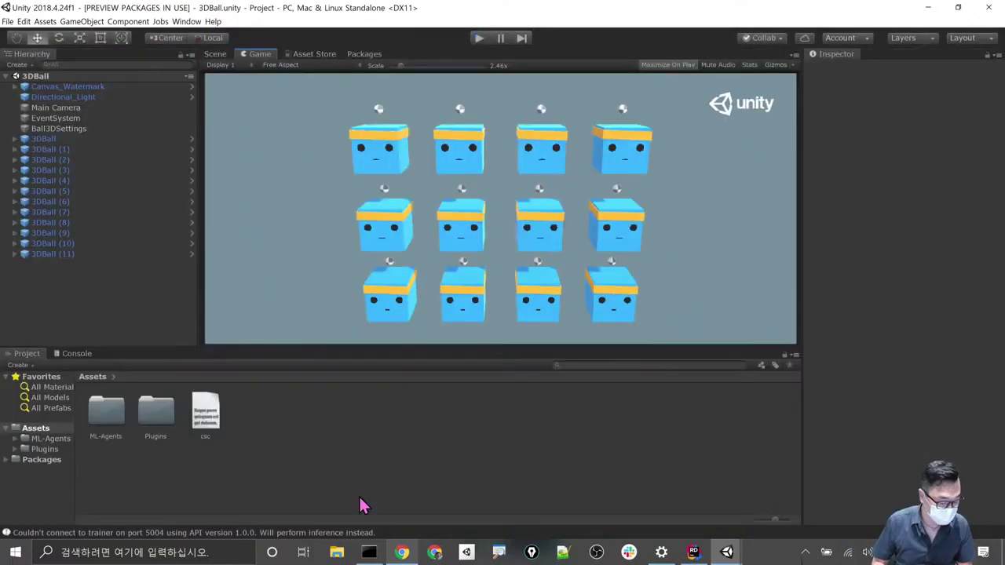
click(109, 425)
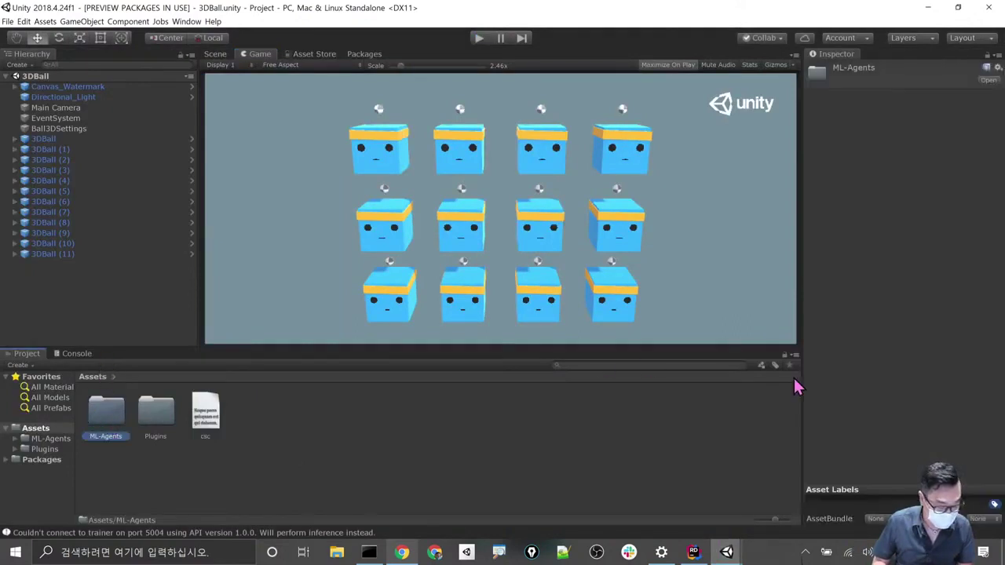
click(760, 366)
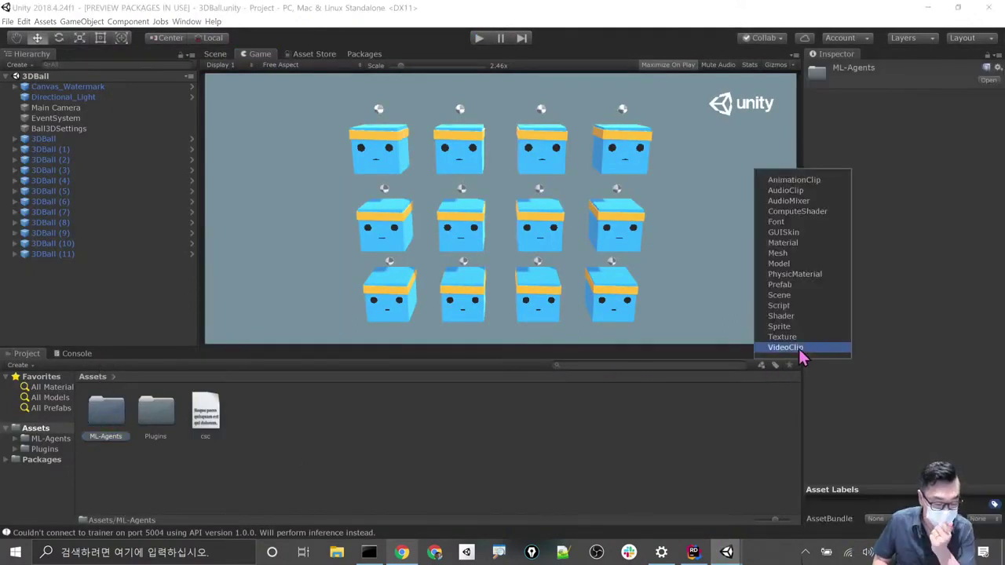
click(797, 298)
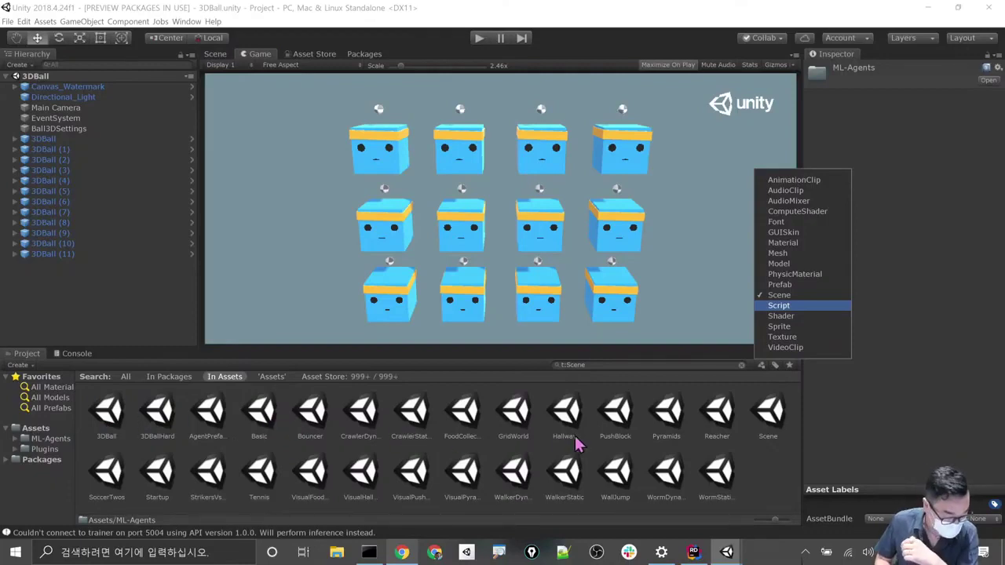
click(518, 475)
double_click(518, 475)
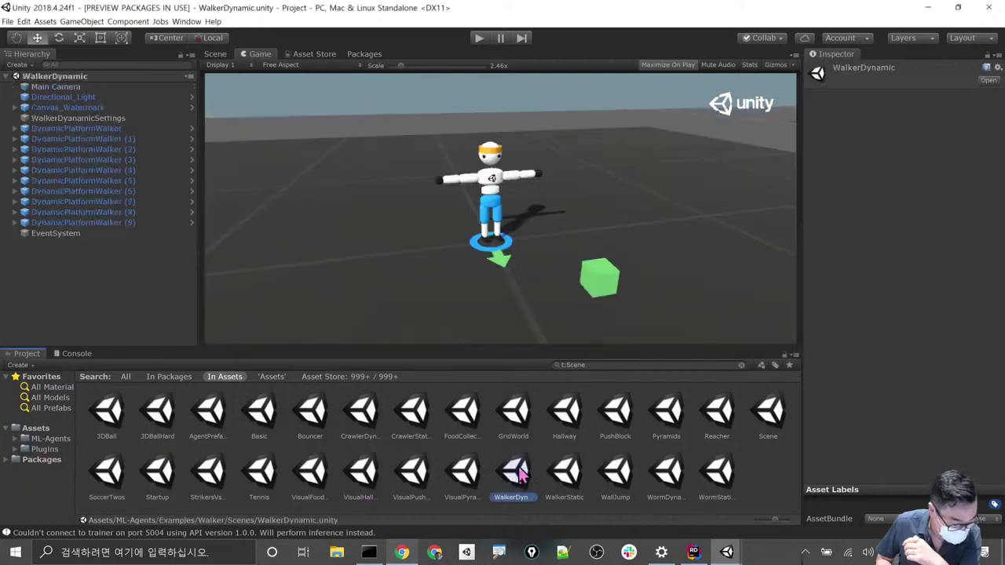
click(477, 38)
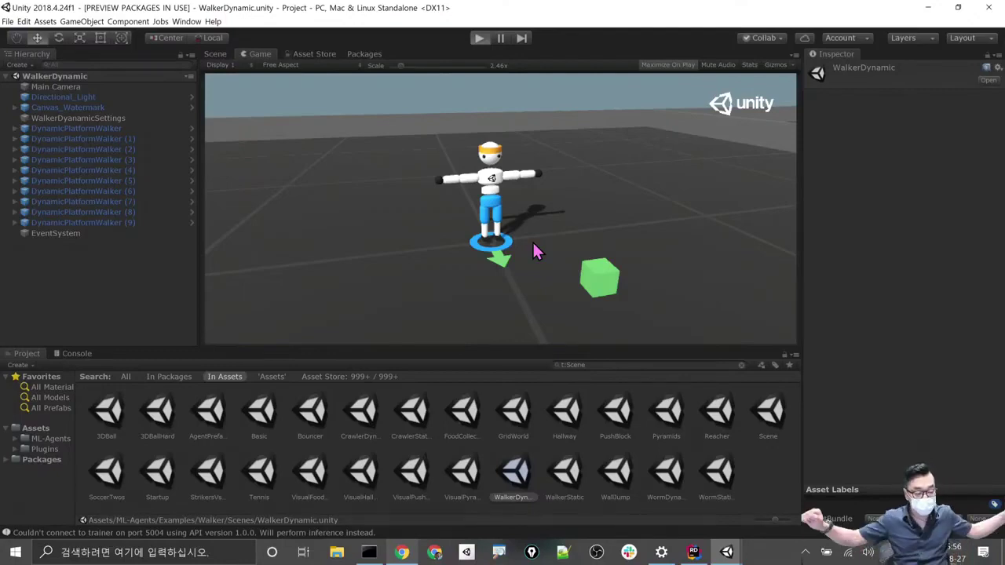
- Play WalkerDynamic and watch the walker head toward the green target cube
key(ctrl+p)
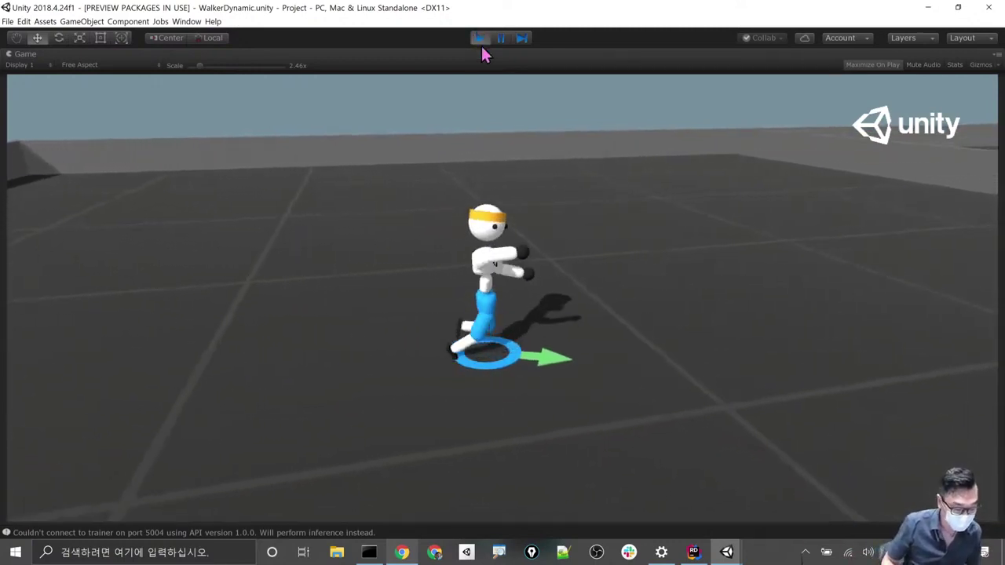
- Stop the walker, then run and stop the CrawlerDynamicTarget scene
click(480, 44)
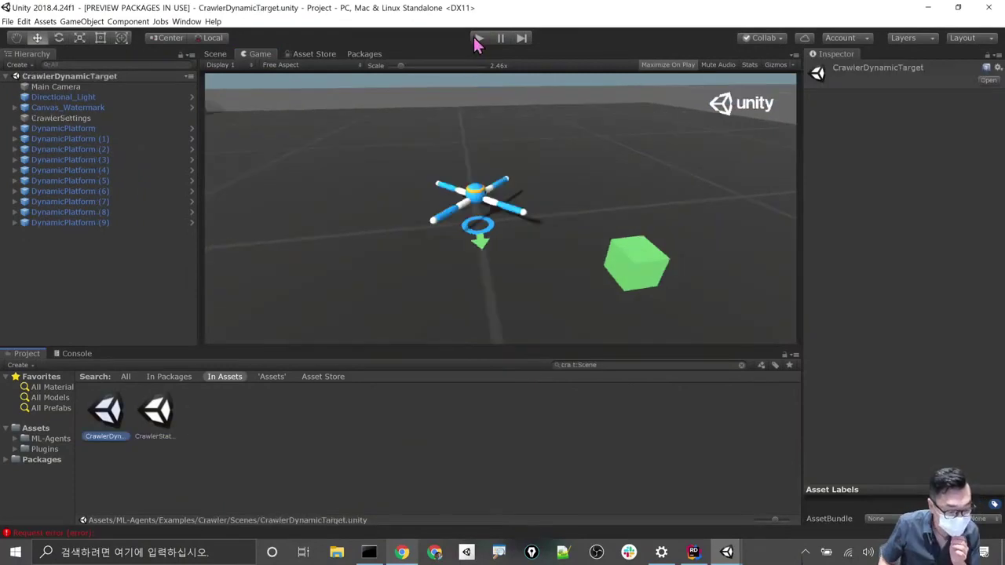
click(473, 37)
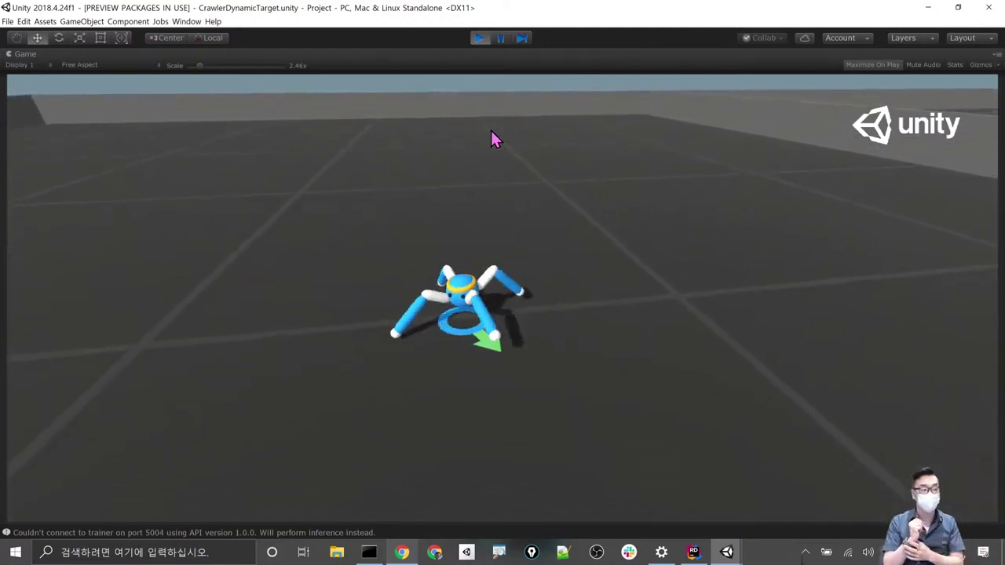
click(478, 38)
text(worm t:Scene)
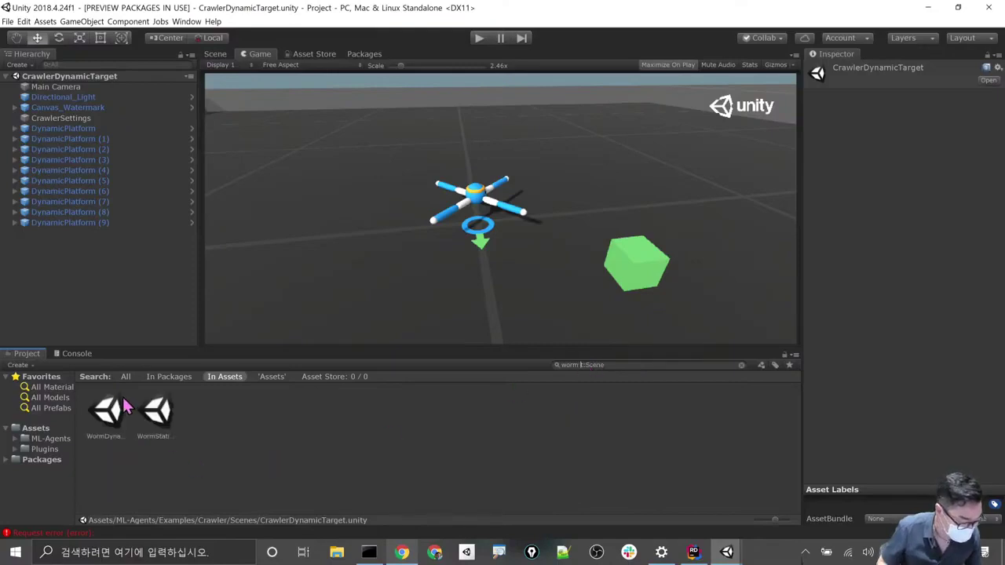
- Open the WormDynamicTarget scene, run it in play mode, then stop it
double_click(121, 410)
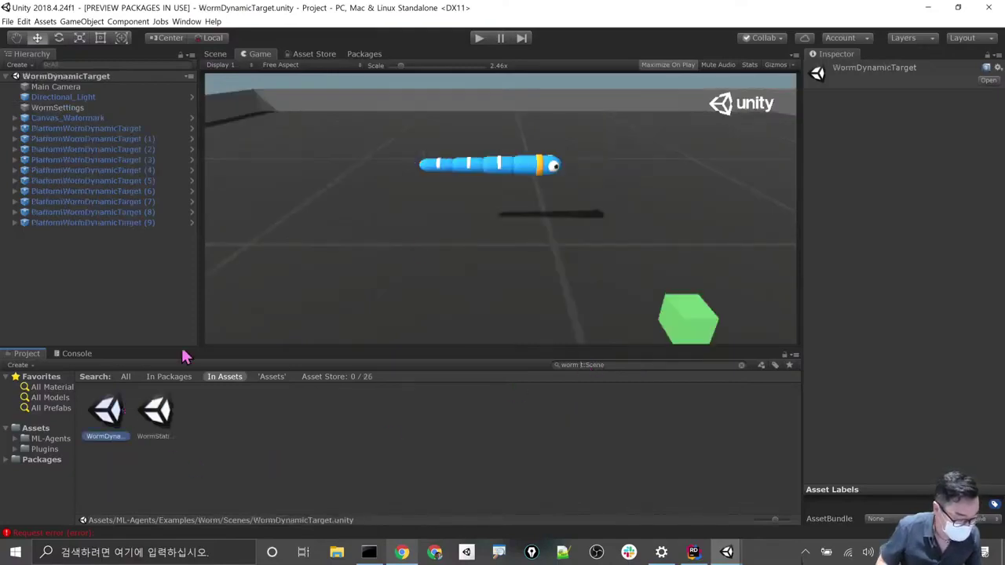
click(477, 39)
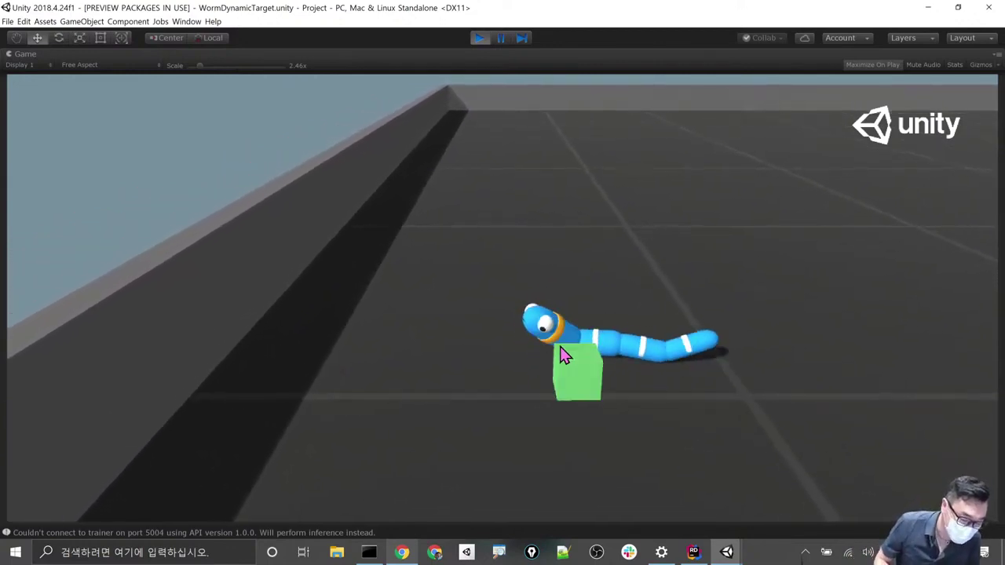
click(480, 39)
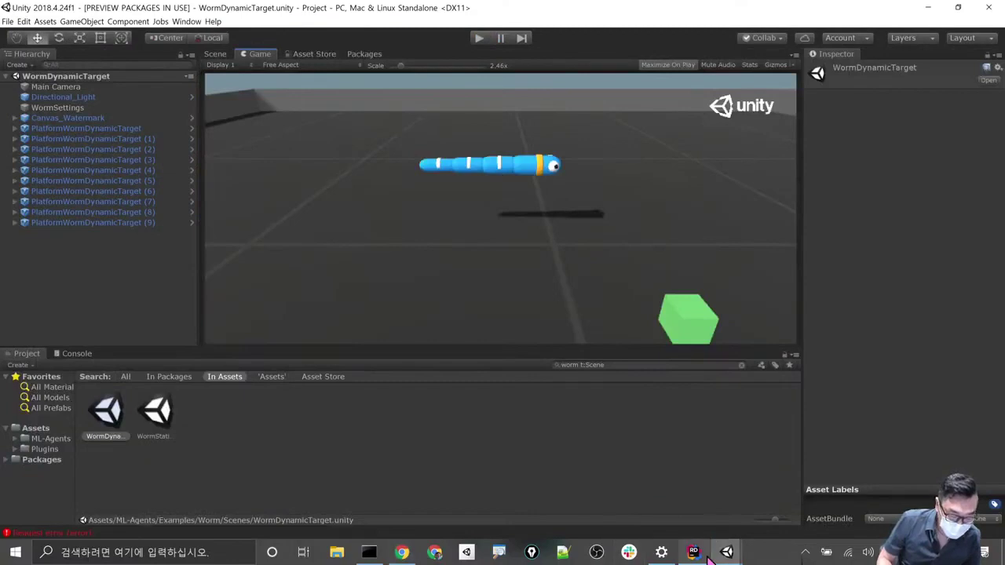
- Switch to the PuppoDemo project and run its Fetch scene in play mode
mouse_move(723, 554)
click(702, 504)
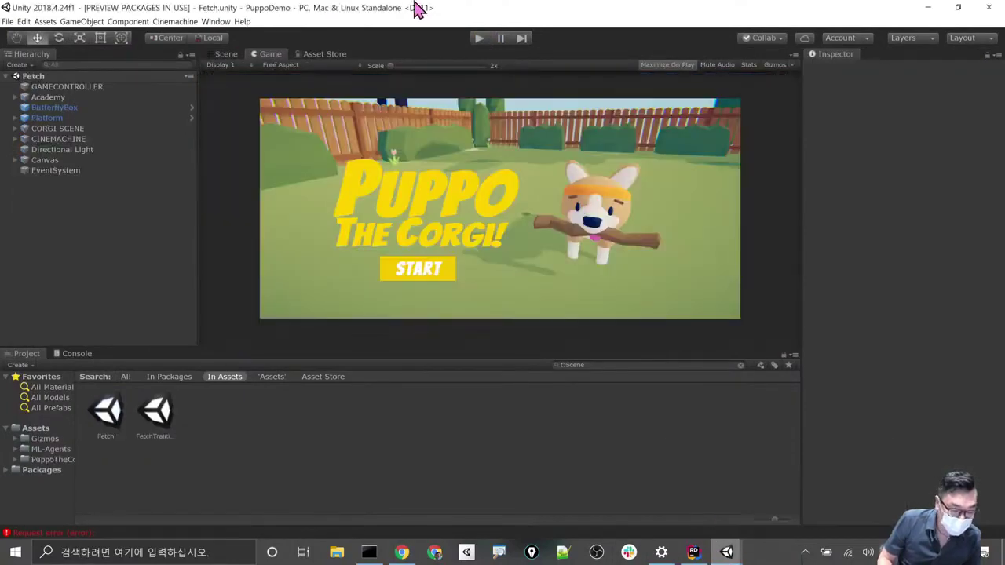
click(478, 39)
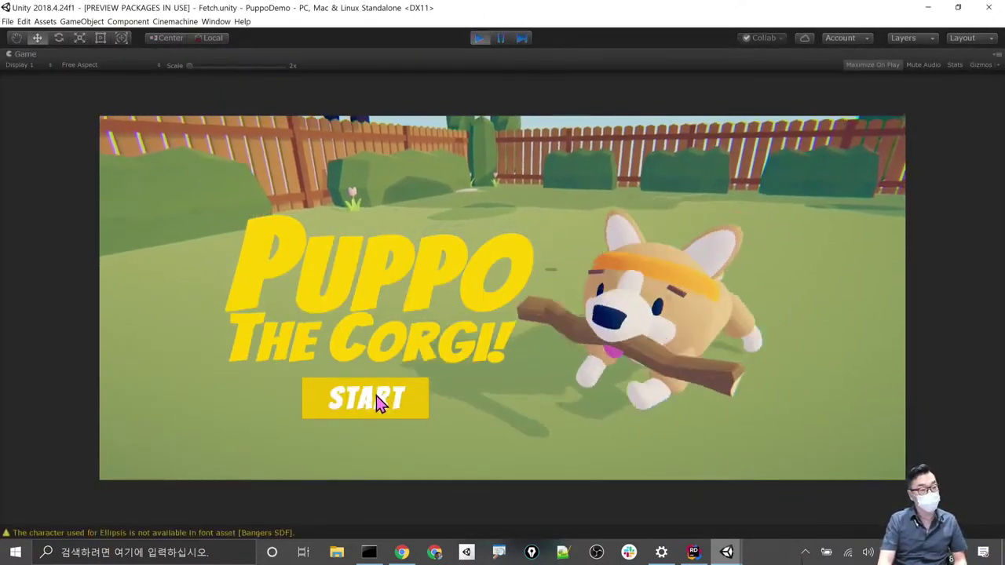
- Start the Puppo game, throw the stick twice for the corgi, then exit play mode
click(377, 406)
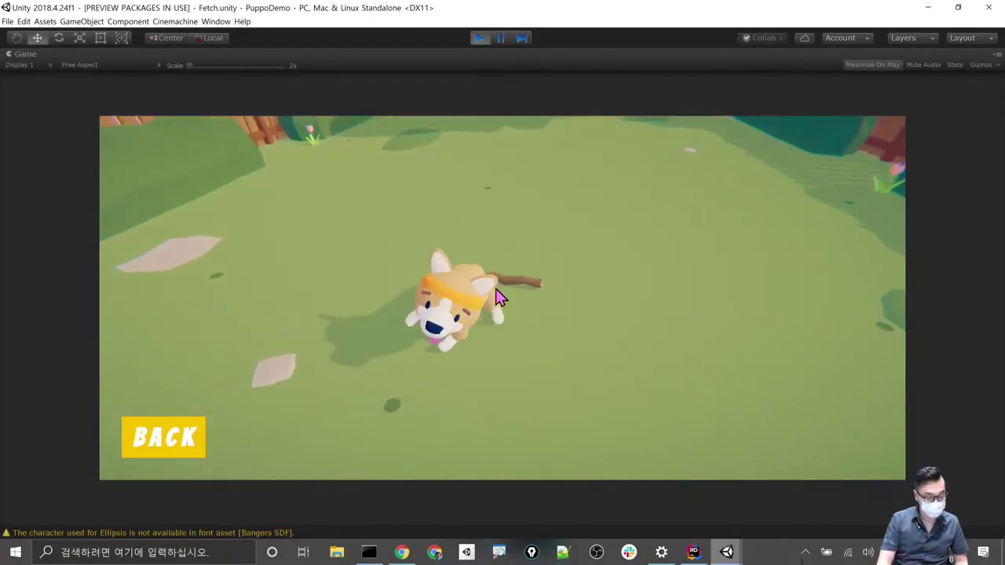
click(612, 368)
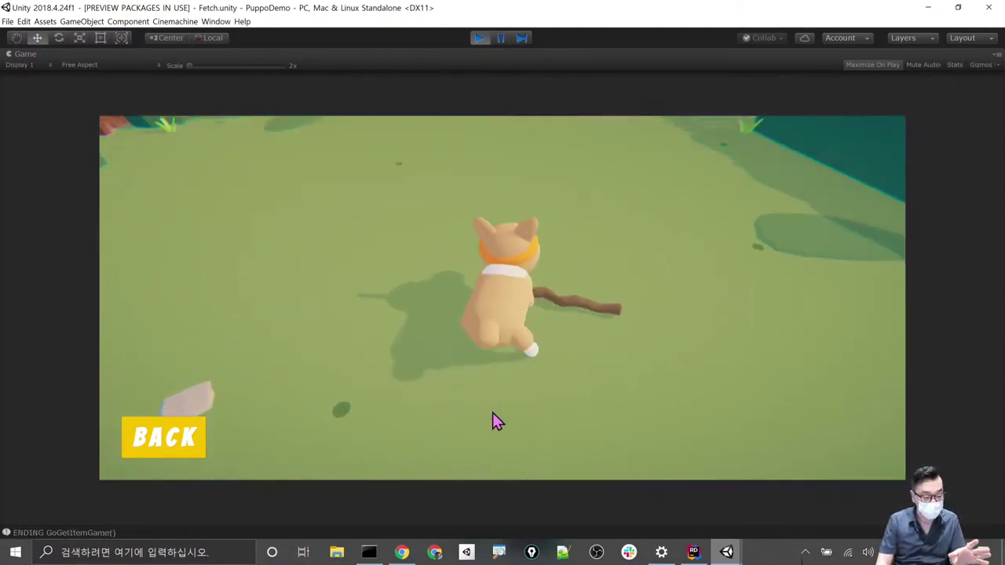
mouse_move(605, 296)
mouse_down()
mouse_move(679, 263)
mouse_move(642, 228)
mouse_move(589, 228)
mouse_move(463, 292)
mouse_move(78, 105)
mouse_up()
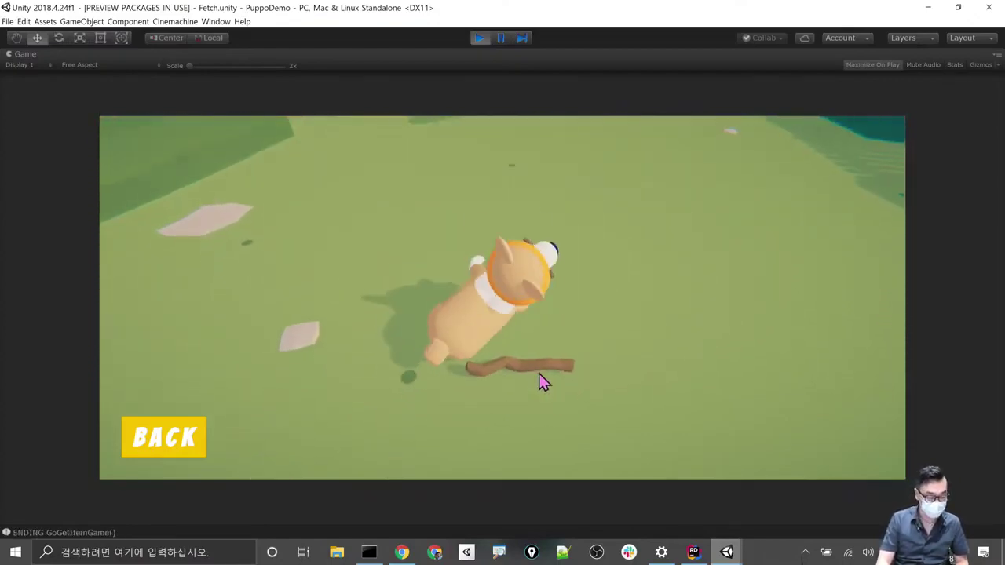
drag(524, 362, 196, 214)
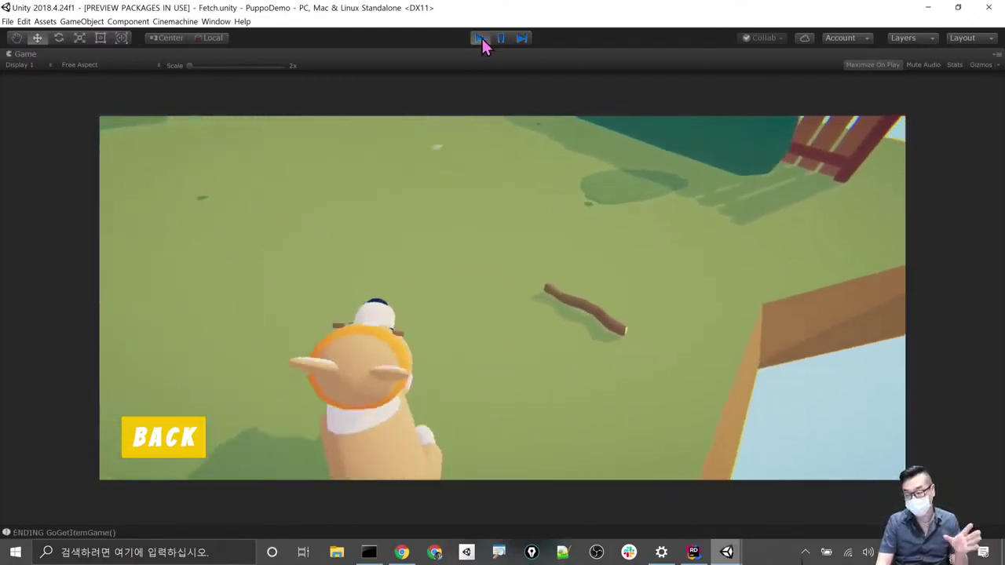
click(481, 37)
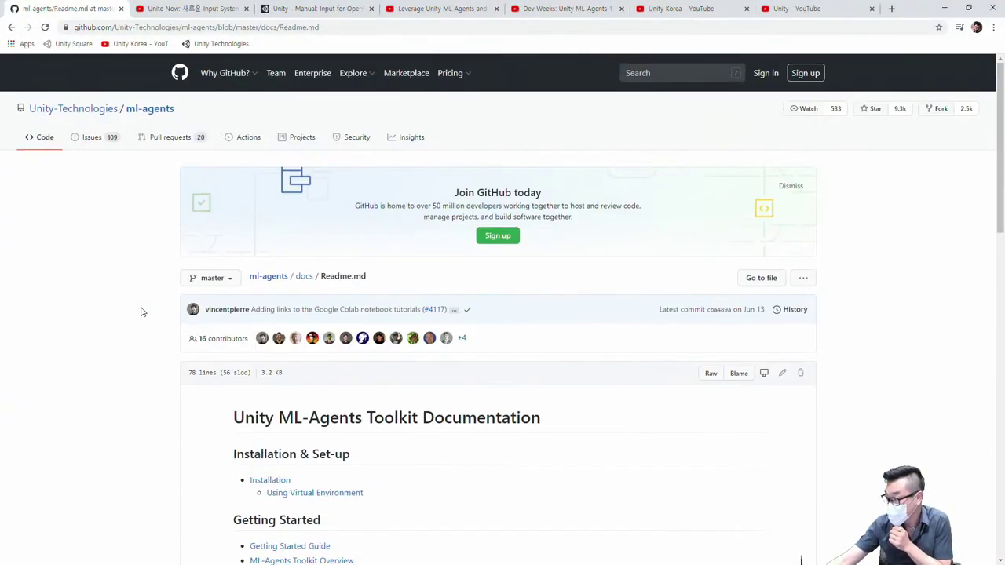
- Skim the ml-agents docs Readme page by scrolling down and back up
scroll(148, 334, down, 2)
scroll(152, 330, down, 2)
scroll(149, 314, down, 3)
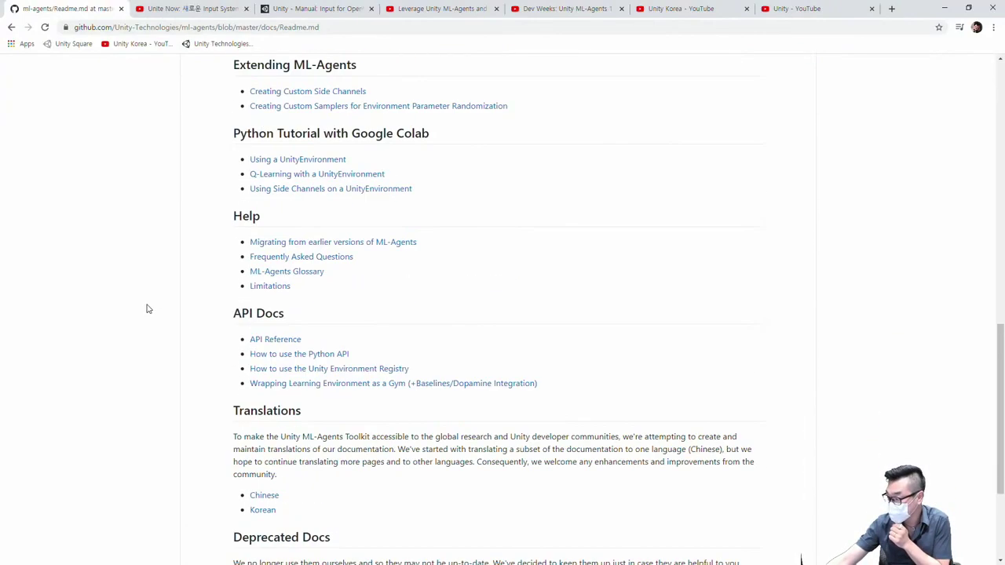
scroll(147, 302, down, 1)
scroll(146, 301, up, 2)
scroll(149, 306, up, 5)
scroll(157, 314, up, 4)
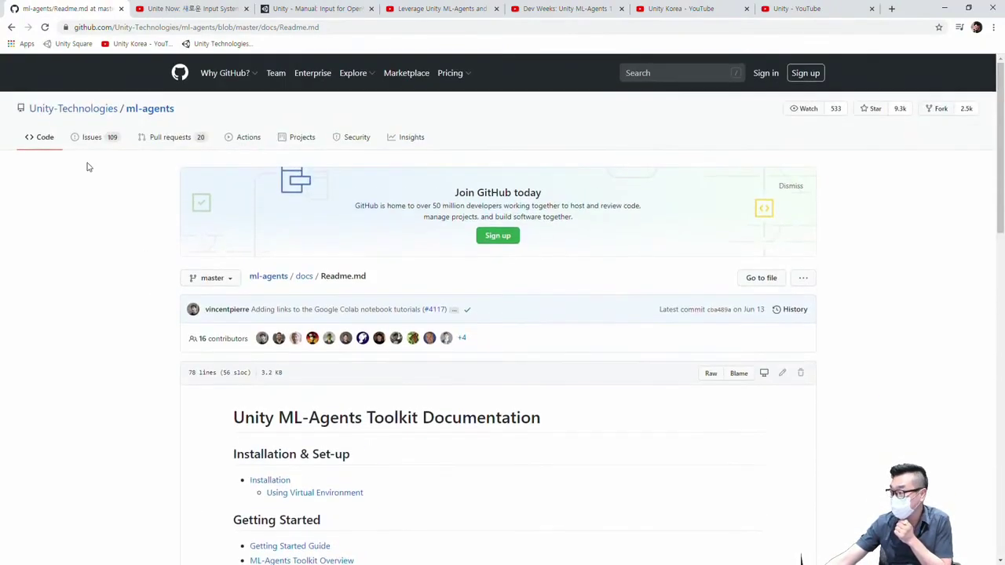
- Go back to the ml-agents repository page and scroll down to Additional Resources
click(11, 29)
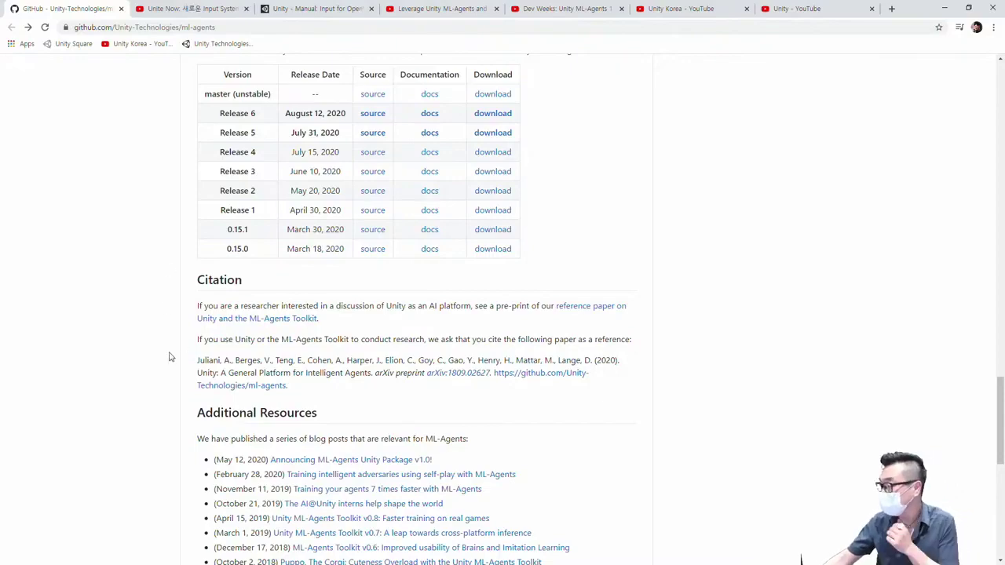
scroll(157, 357, down, 1)
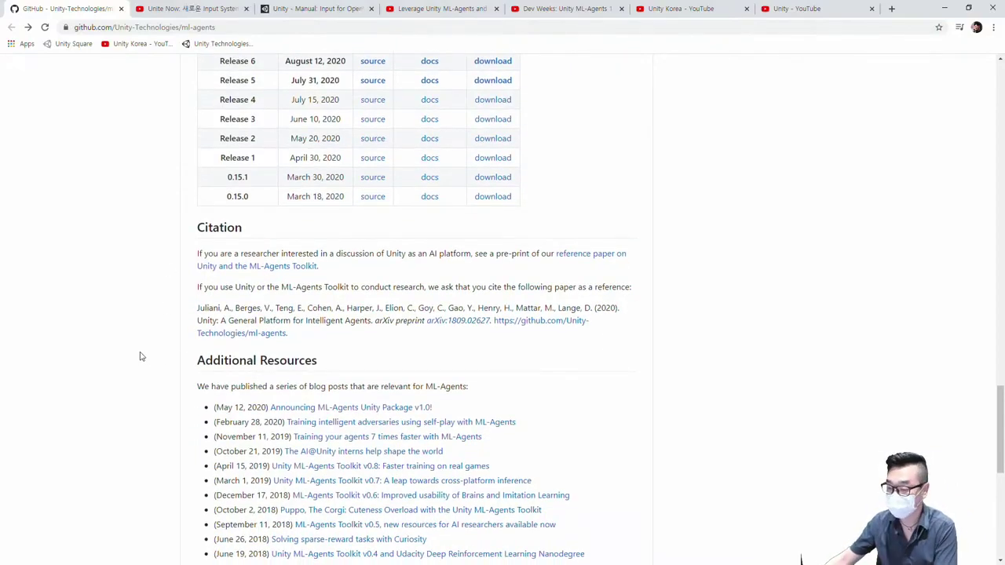
scroll(139, 356, down, 2)
scroll(138, 359, down, 2)
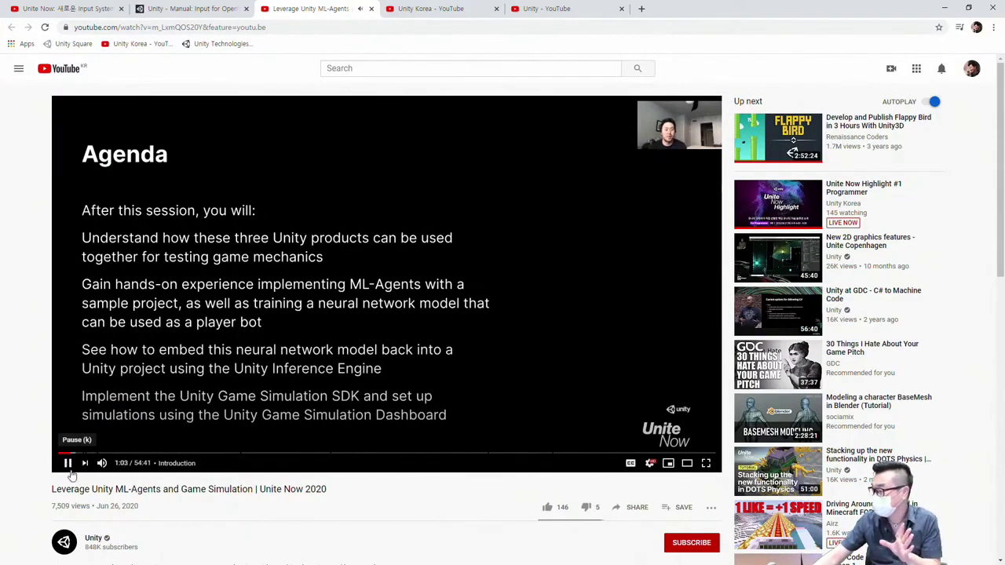
- Pause both the Unite Now and Dev Weeks talks, switching between their tabs
click(71, 469)
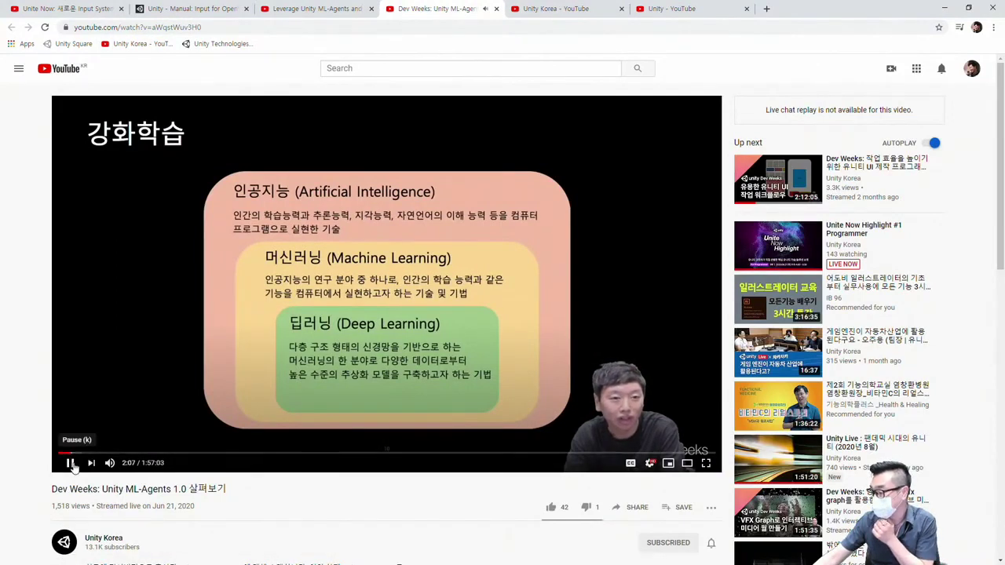
click(69, 462)
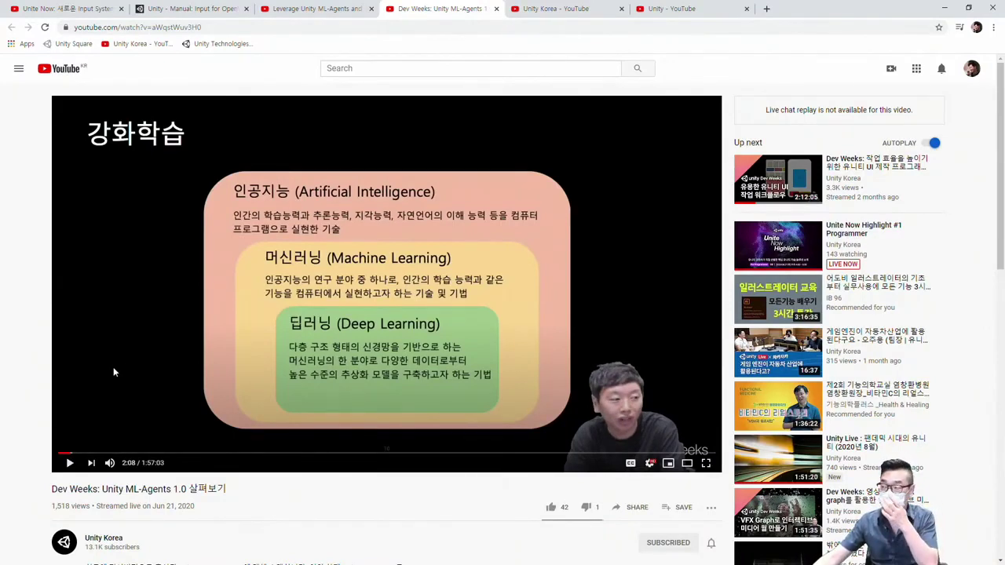
click(302, 4)
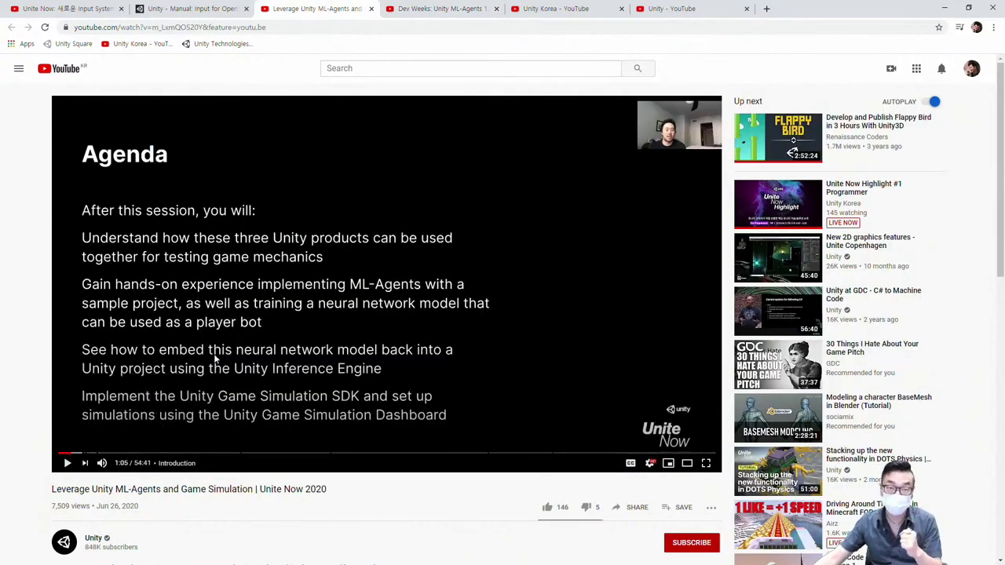
click(433, 9)
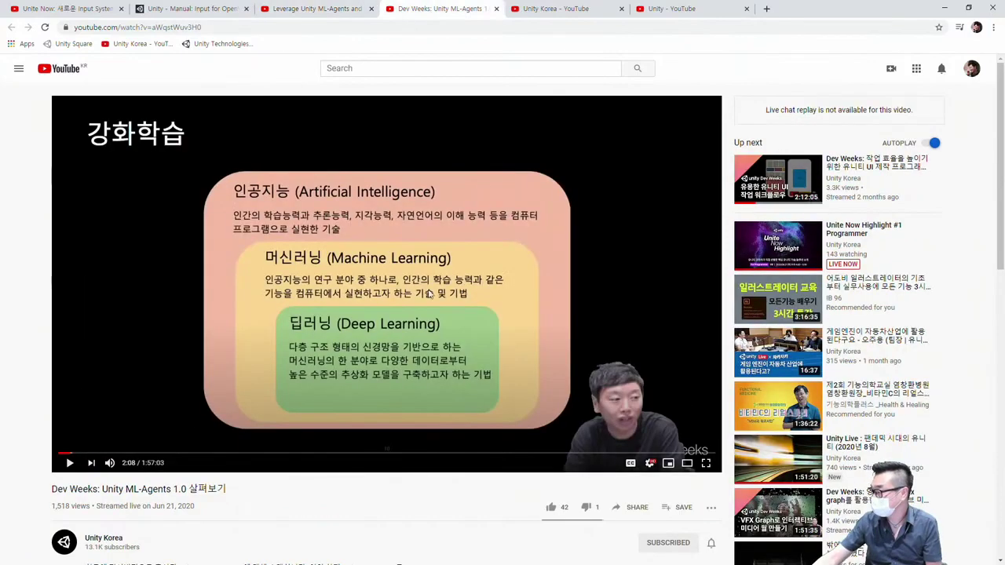
- Resume the Dev Weeks talk and skip through its slides to the Curriculum Learning part
click(69, 464)
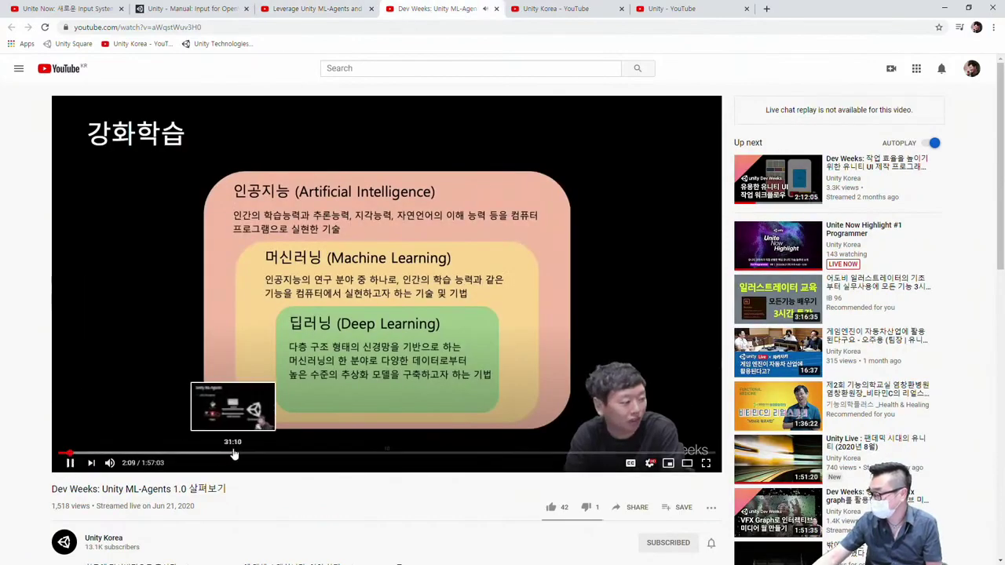
click(234, 454)
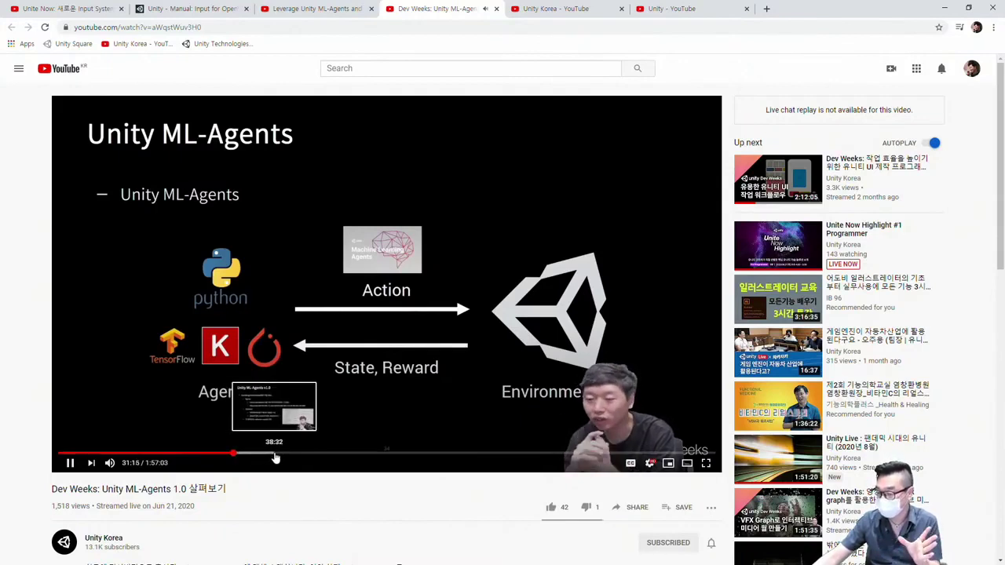
click(338, 456)
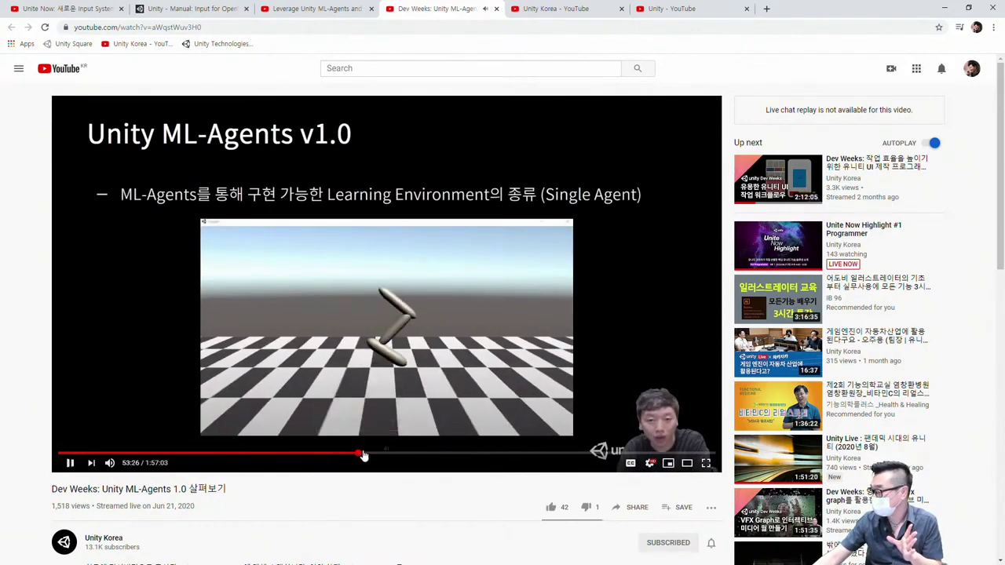
click(358, 456)
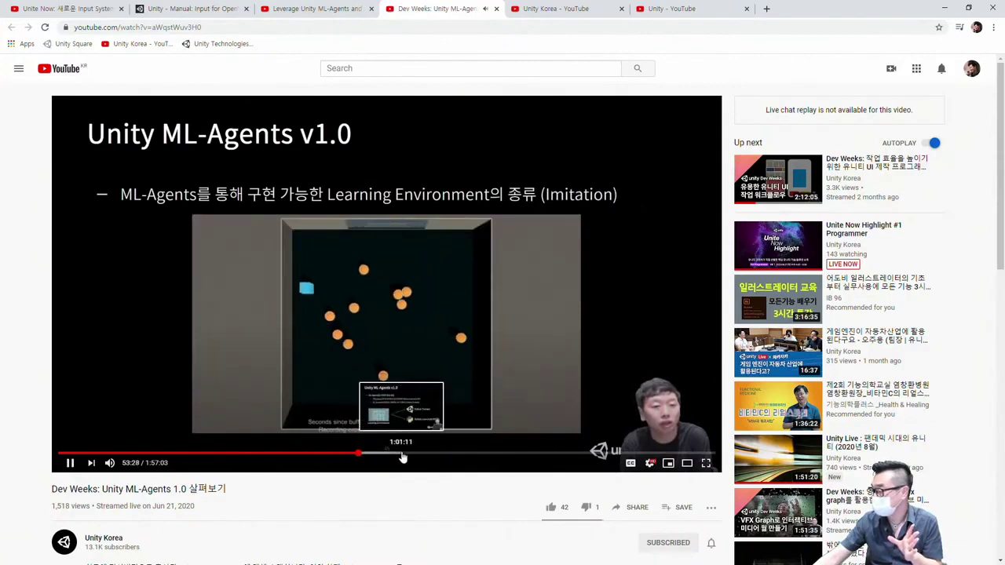
click(401, 455)
click(488, 456)
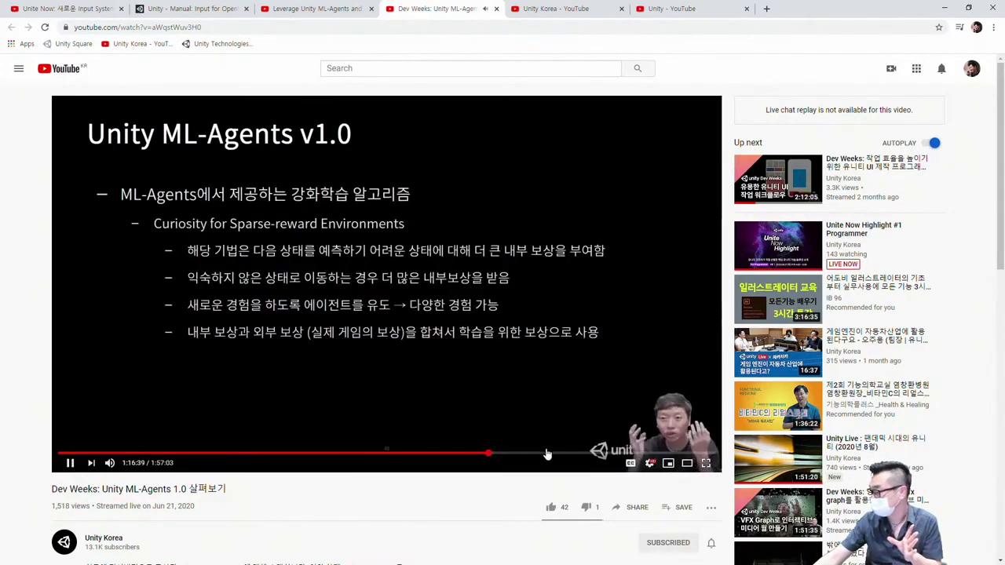
click(547, 454)
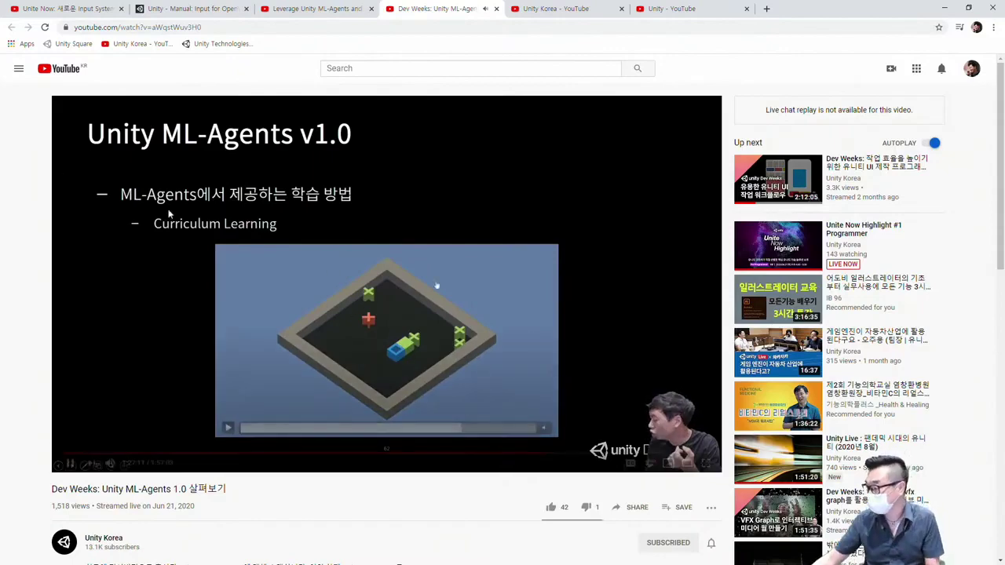
- Pause Dev Weeks and seek the Unite Now talk to 20:19, 'The Kart Agent code'
click(493, 386)
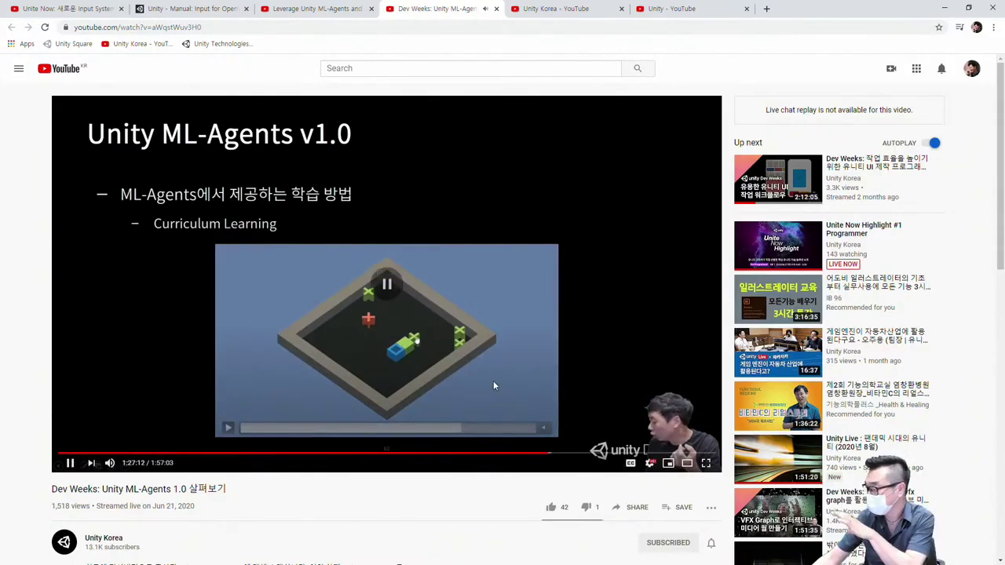
click(310, 9)
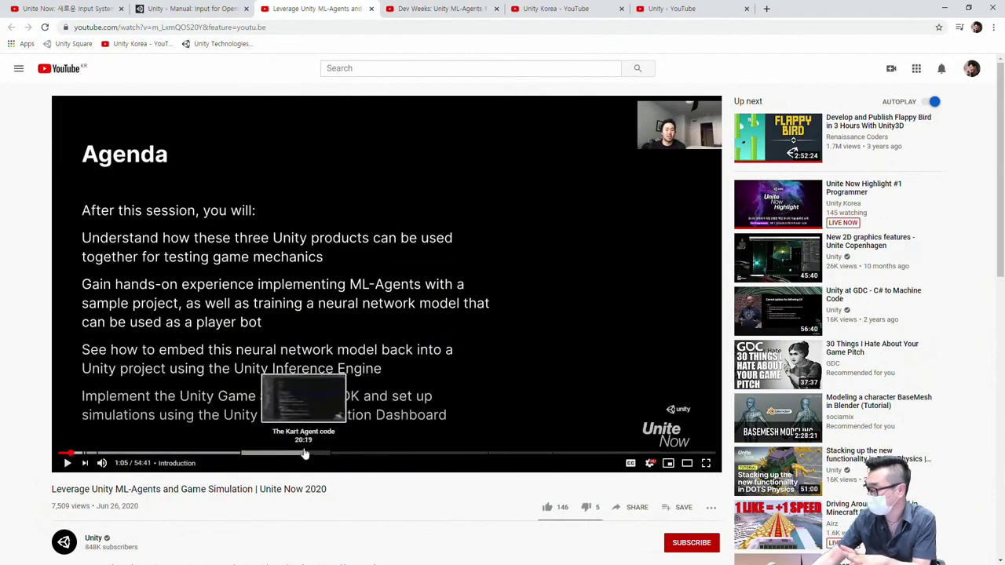
click(304, 453)
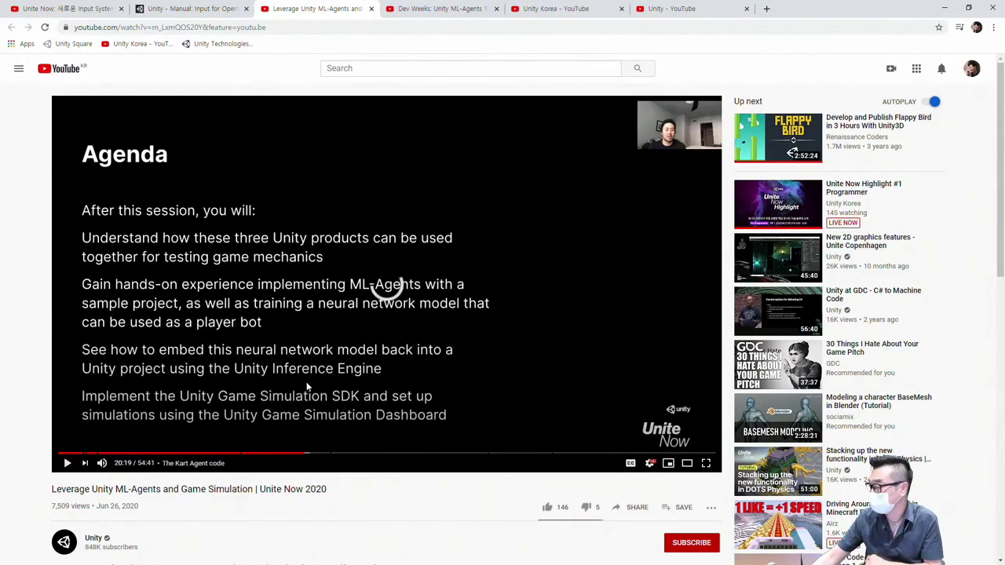